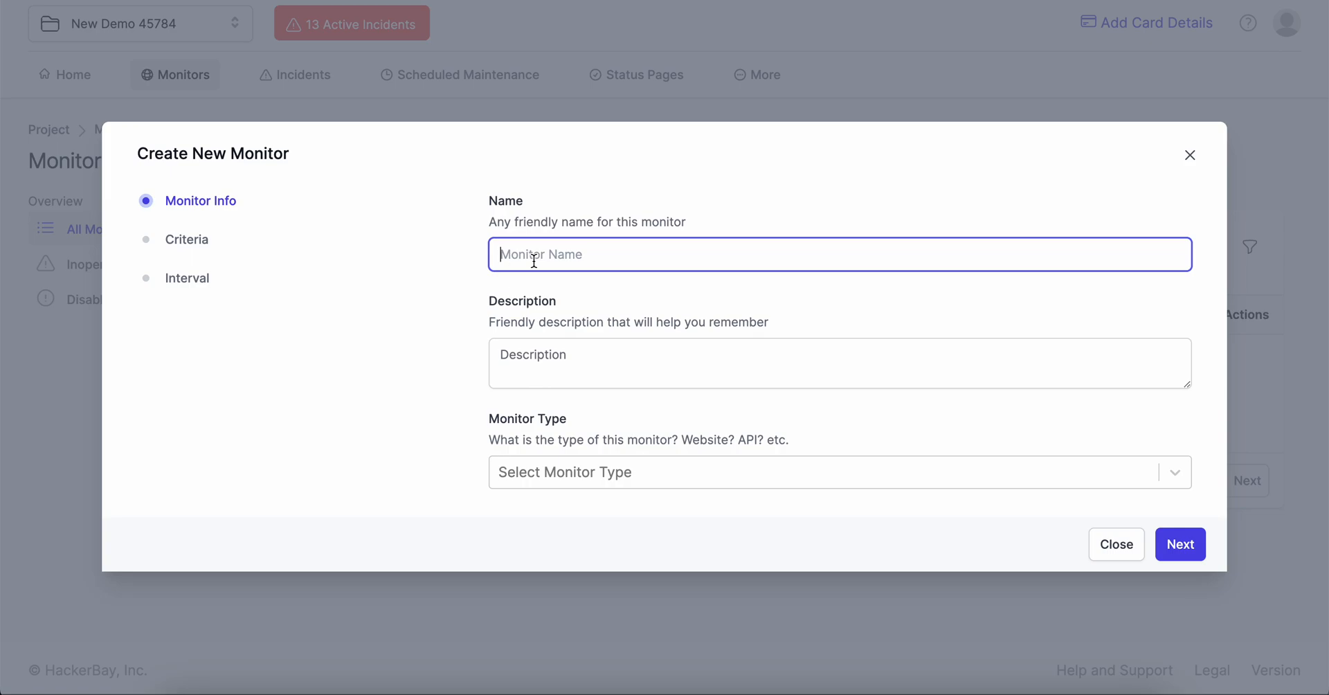
Create a Manual-type monitor with "Home Page" as both its name and description
type("Home Page")
key("ctrl+a")
key("ctrl+c")
left_click(601, 358)
key("ctrl+v")
left_click(562, 472)
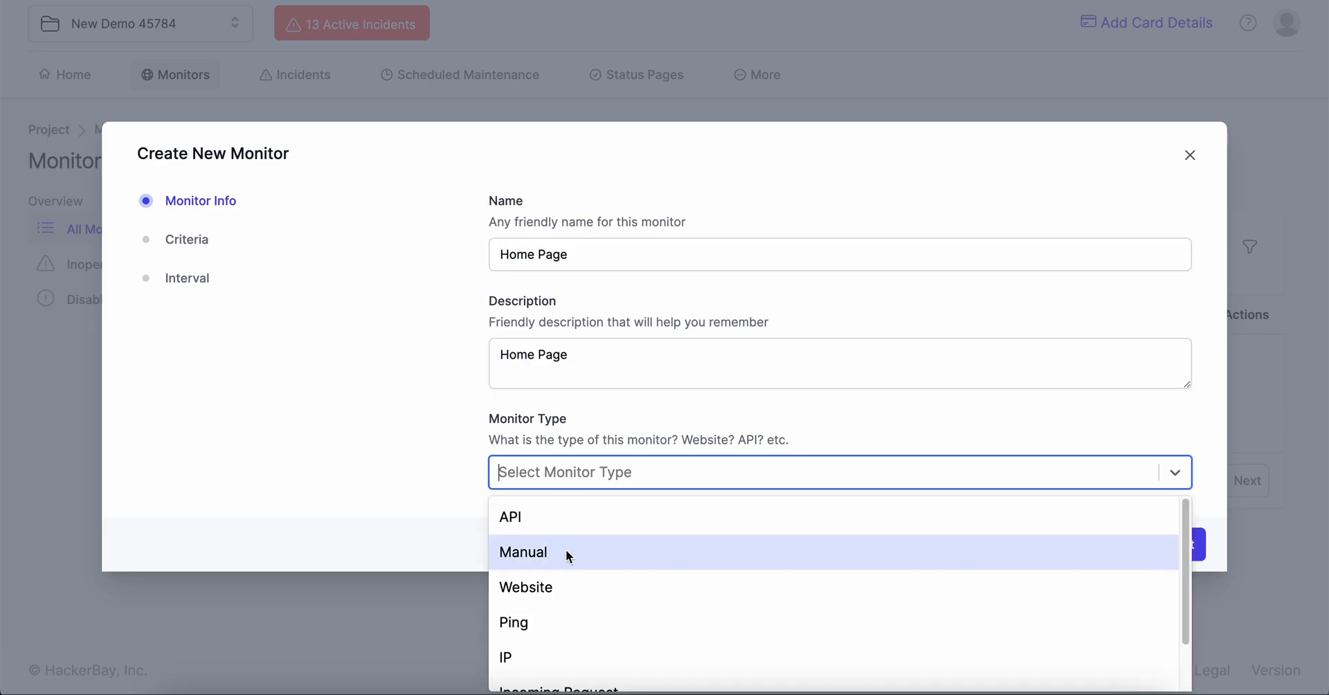
left_click(566, 549)
left_click(1110, 550)
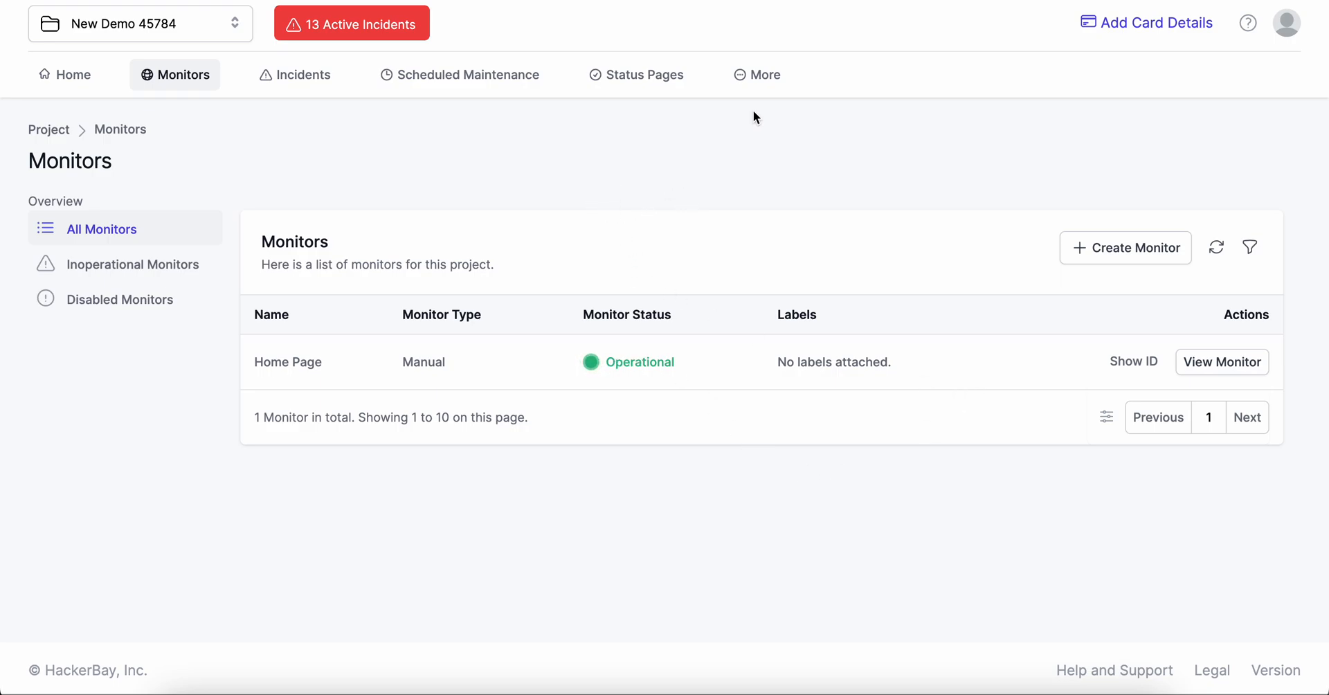
Start a new workflow and enter "On Update Incident" as both its name and description
left_click(761, 88)
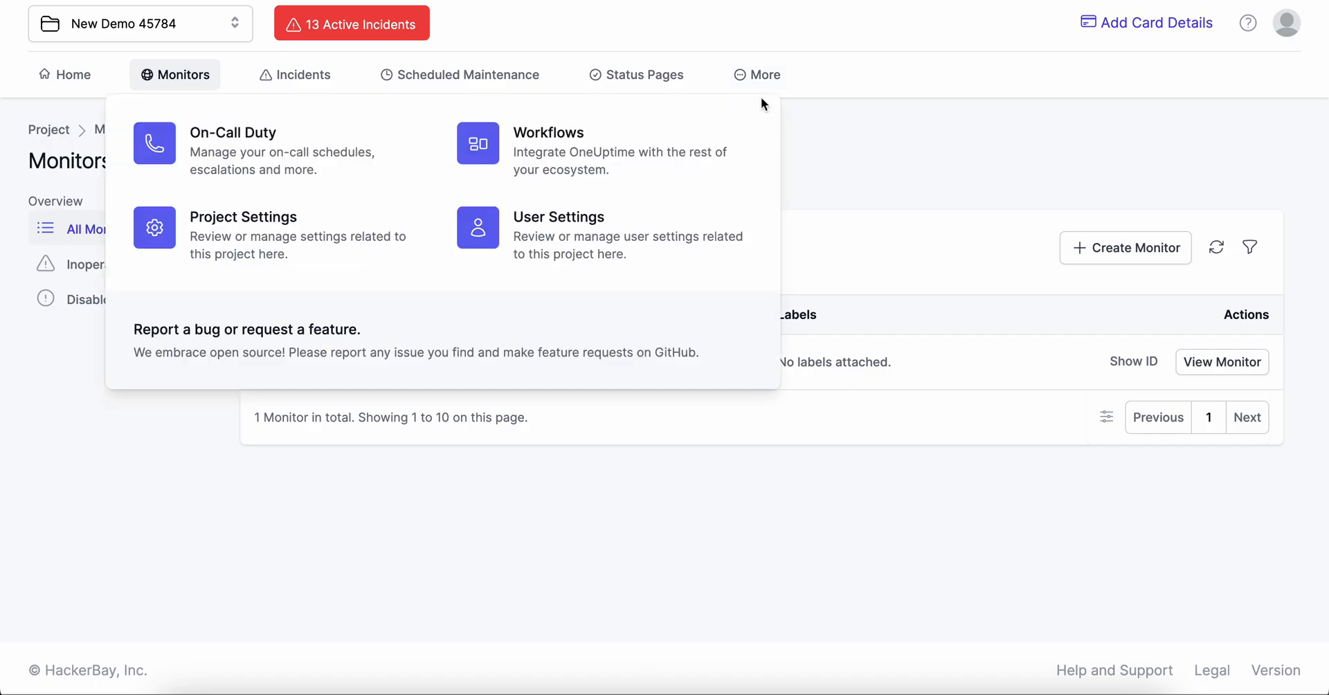
left_click(594, 140)
left_click(1080, 248)
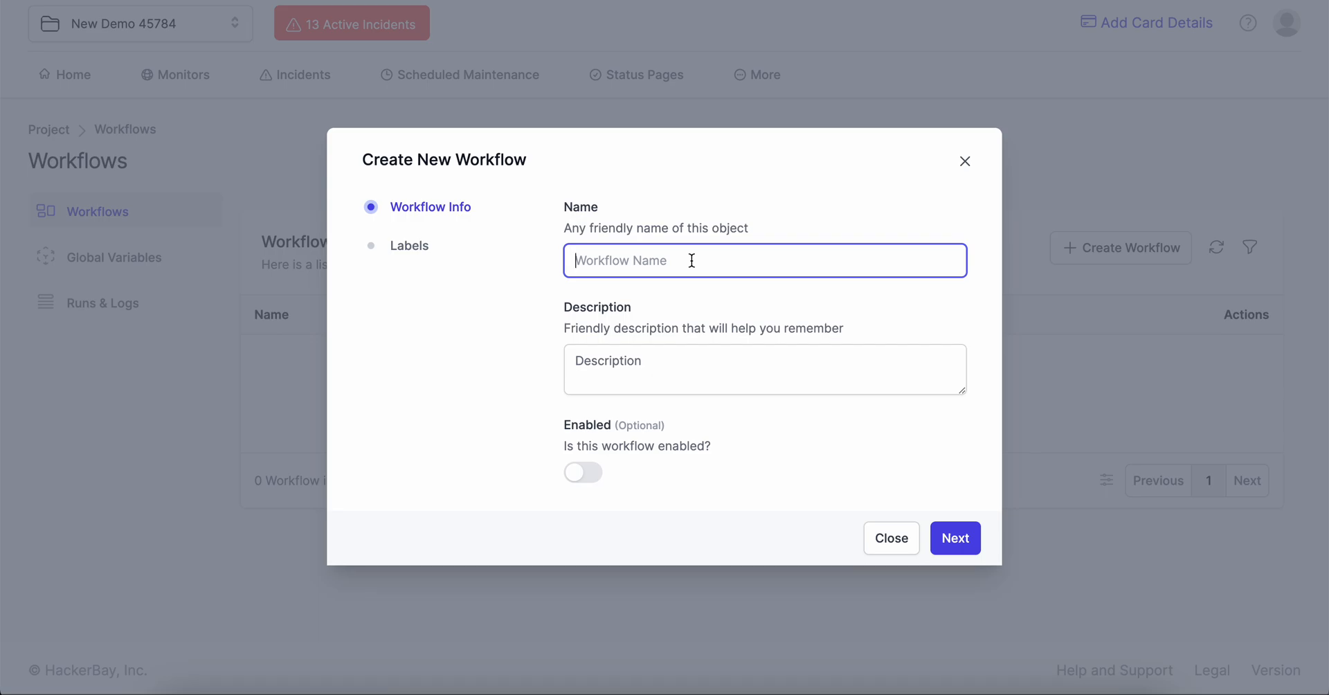
type("On Update Incid")
key("ctrl+a")
key("BackSpace")
type("On Update Incident")
key("ctrl+a")
key("ctrl+c")
left_click(679, 351)
key("ctrl+v")
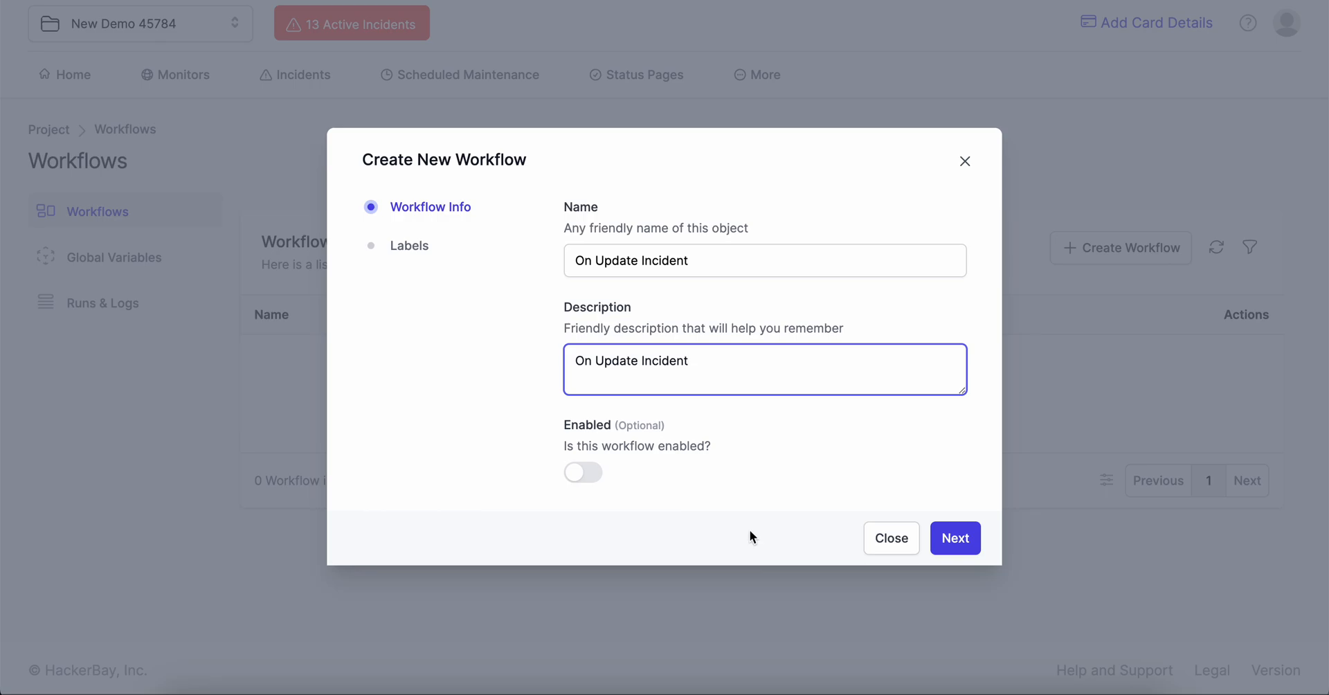
Enable the new workflow and create it without any labels
double_click(669, 367)
left_click(580, 477)
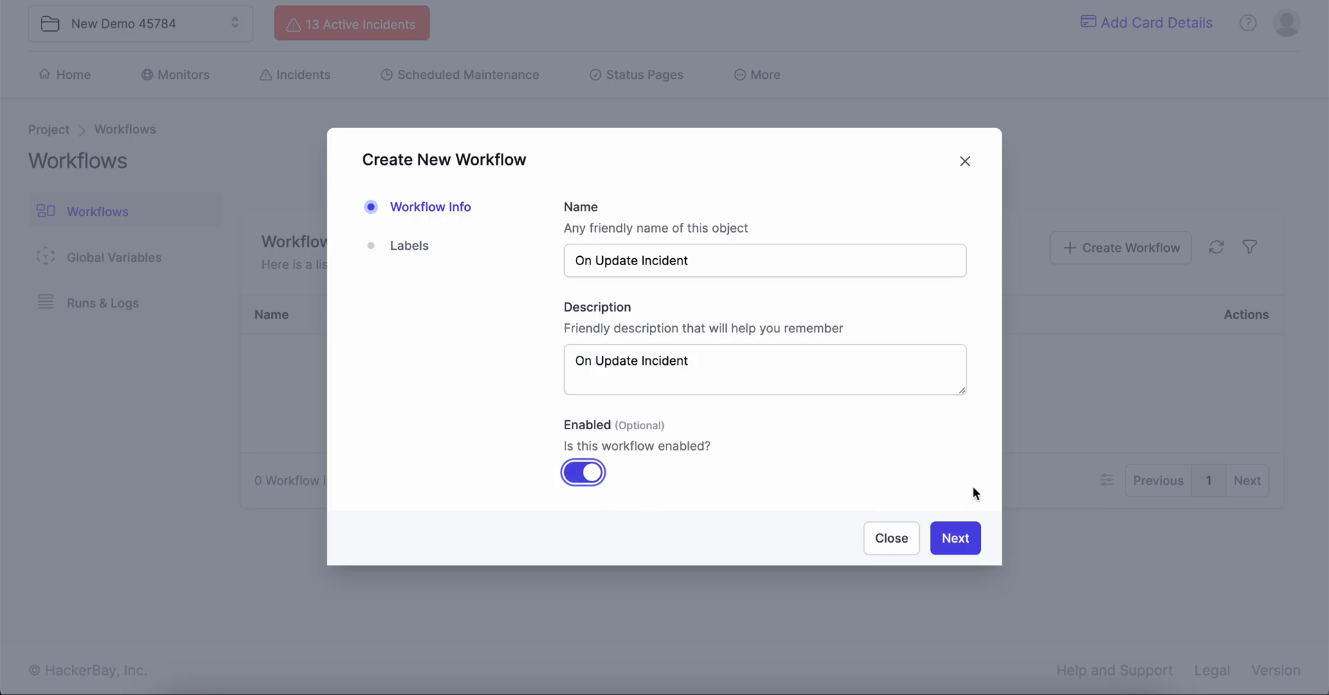
left_click(957, 541)
left_click(910, 451)
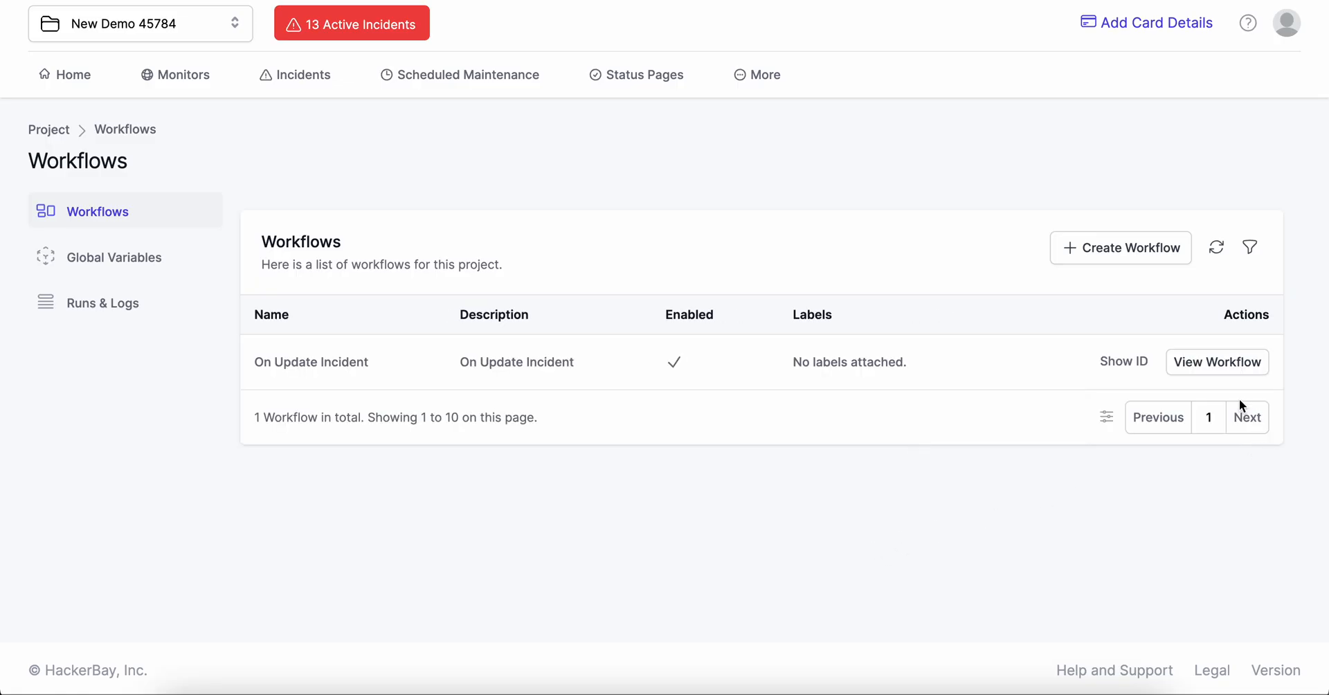
Open the On Update Incident workflow in its builder
left_click(1249, 368)
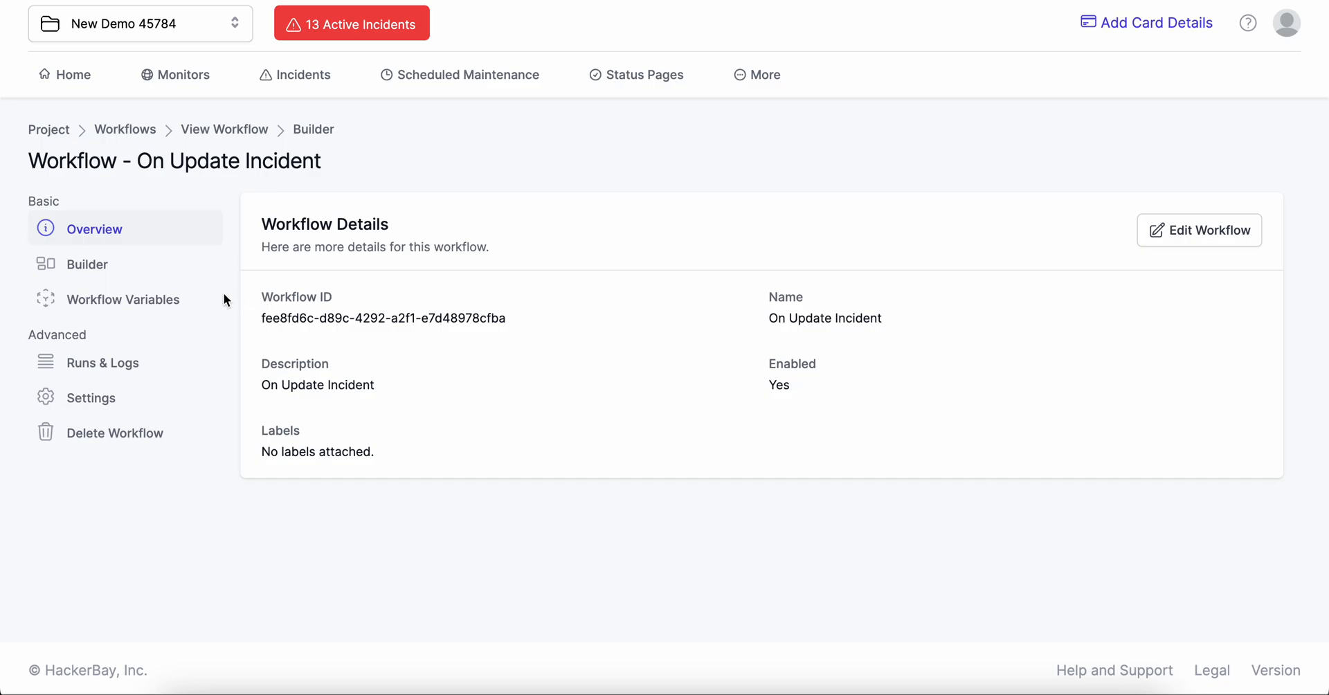
left_click(106, 271)
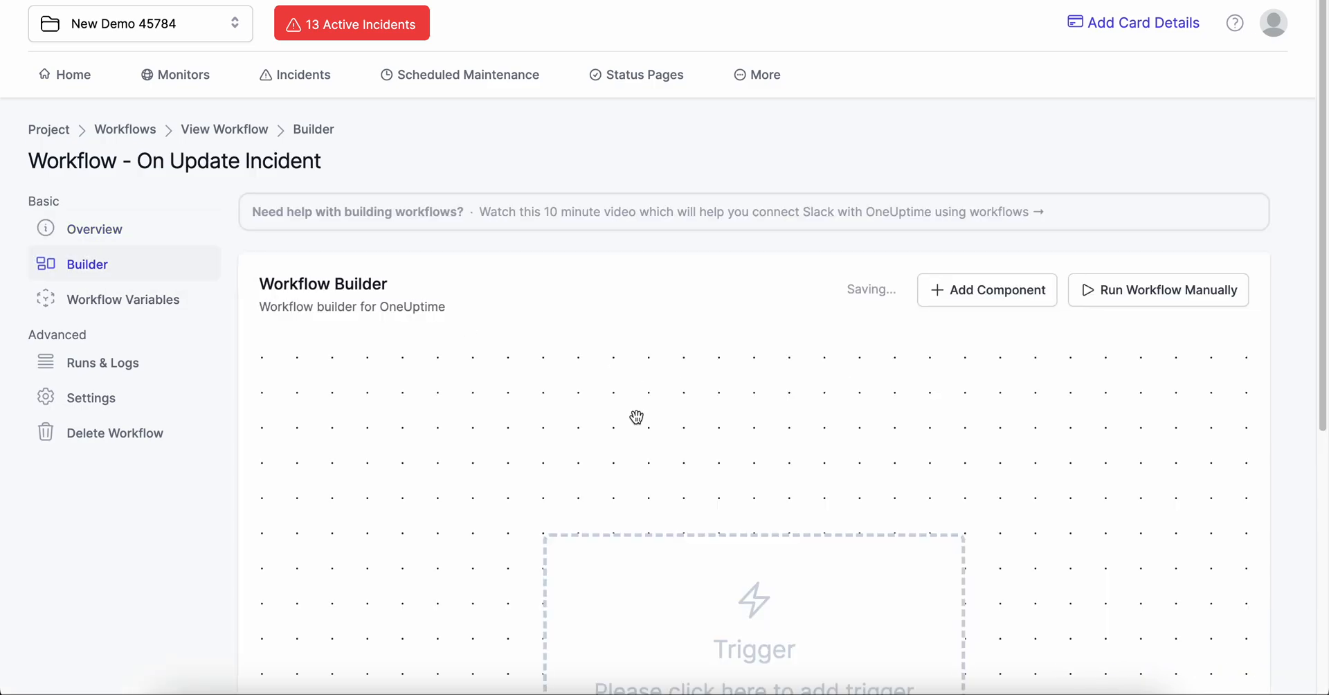
scroll(638, 445, "down", 3)
left_click_drag(969, 513, 779, 401)
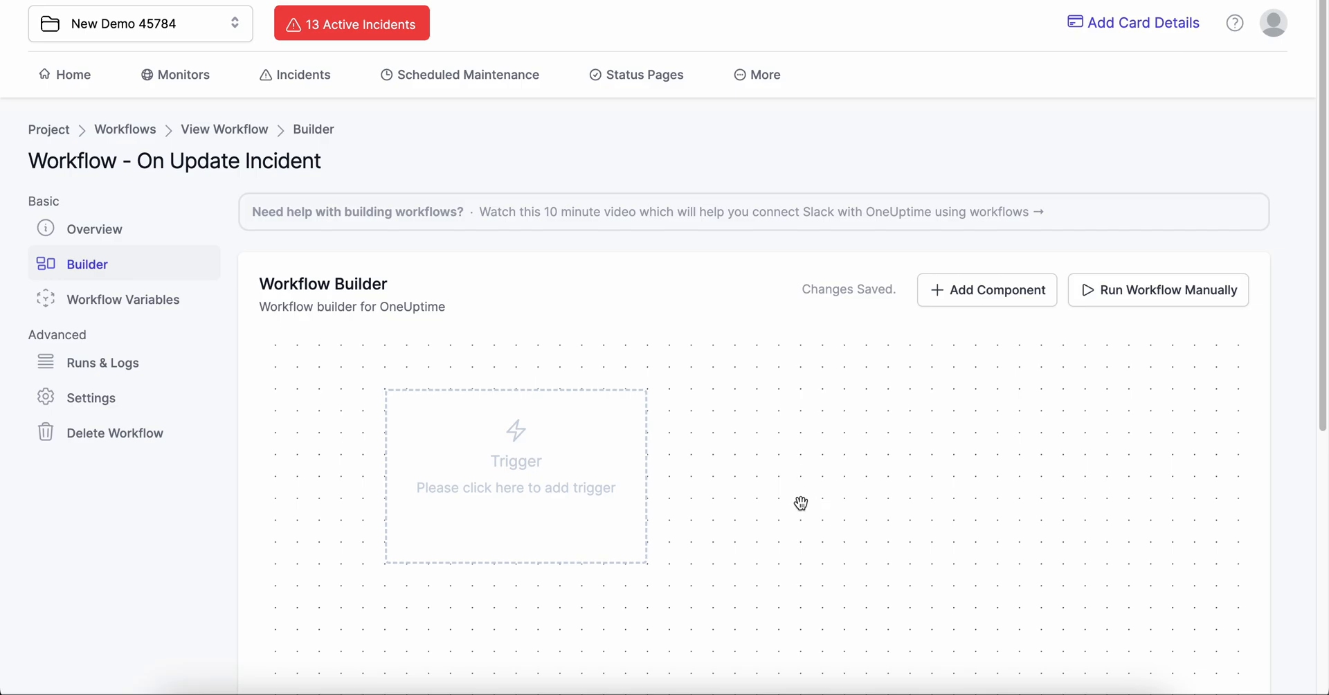
Search the triggers for "on create incident" and add the On Create Incident trigger to the workflow
left_click(521, 465)
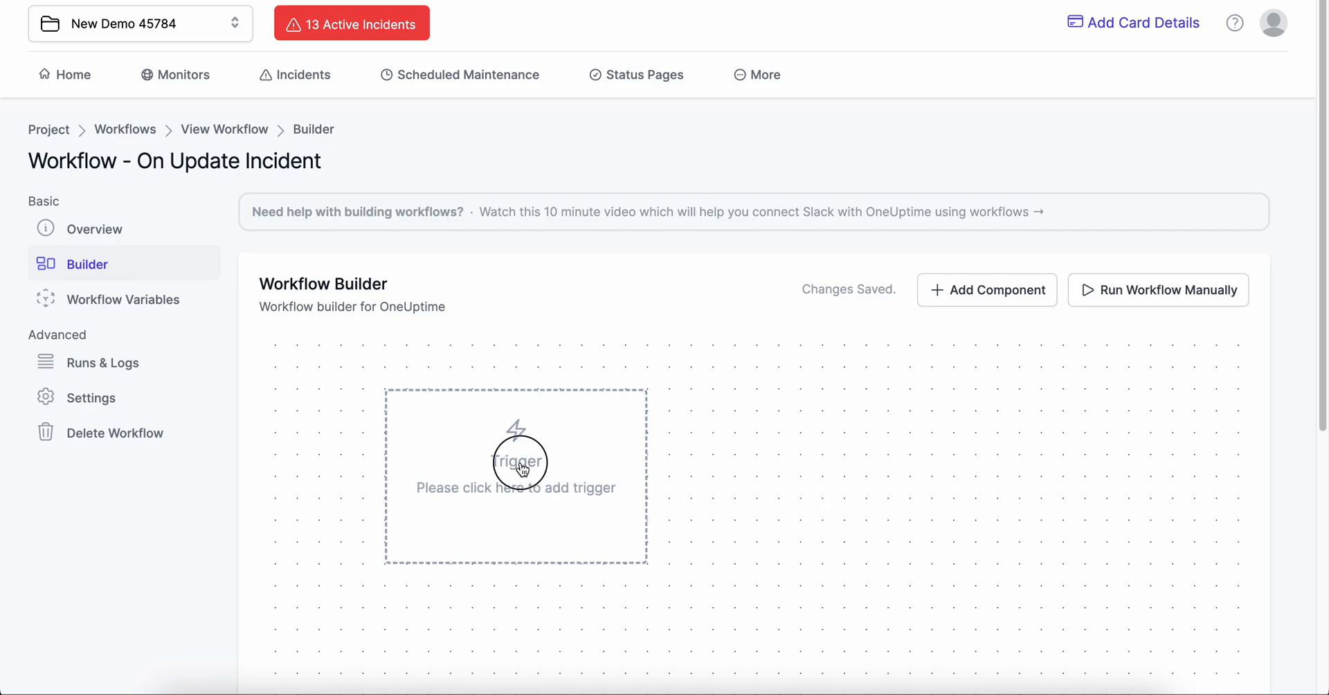
left_click(837, 126)
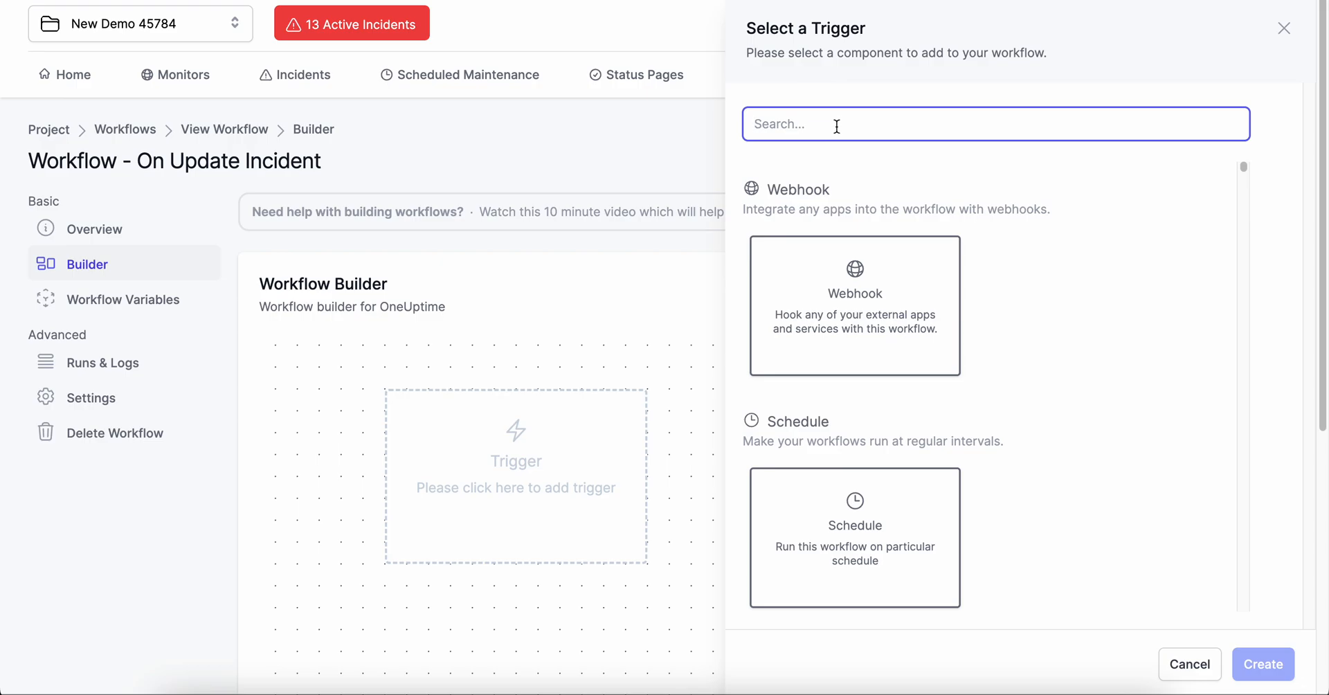
type("on")
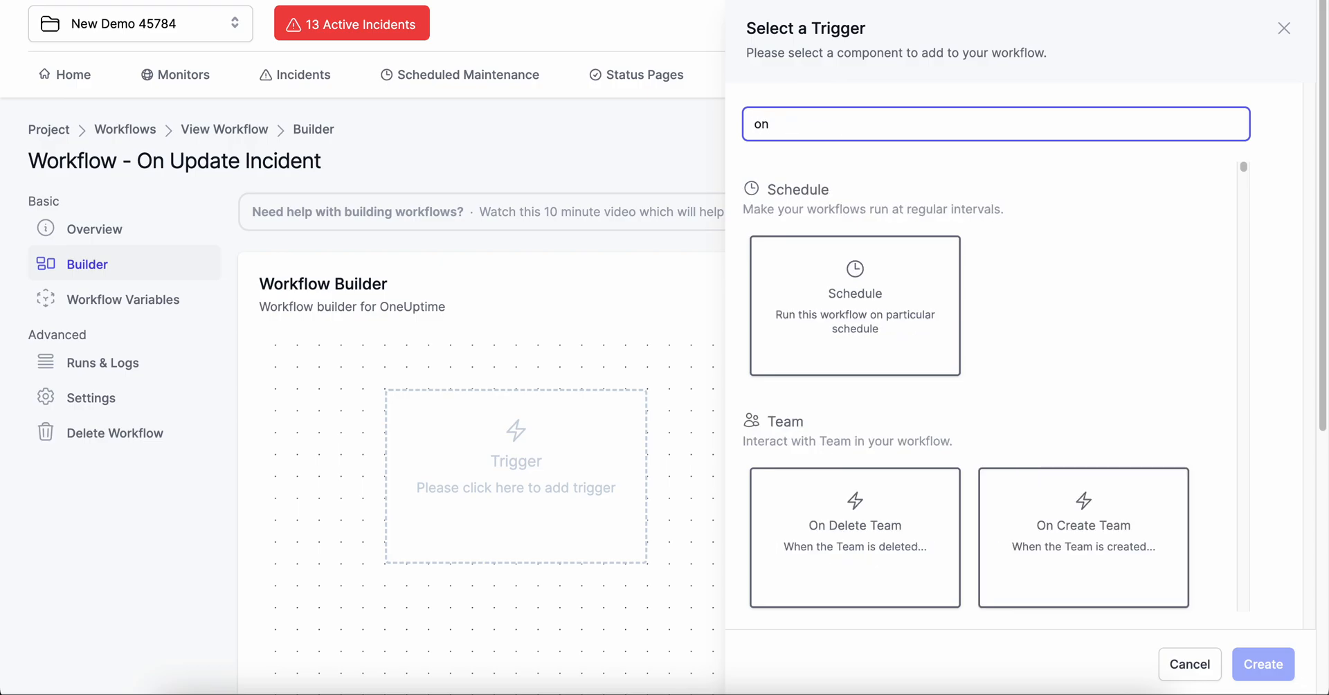
type(" creare")
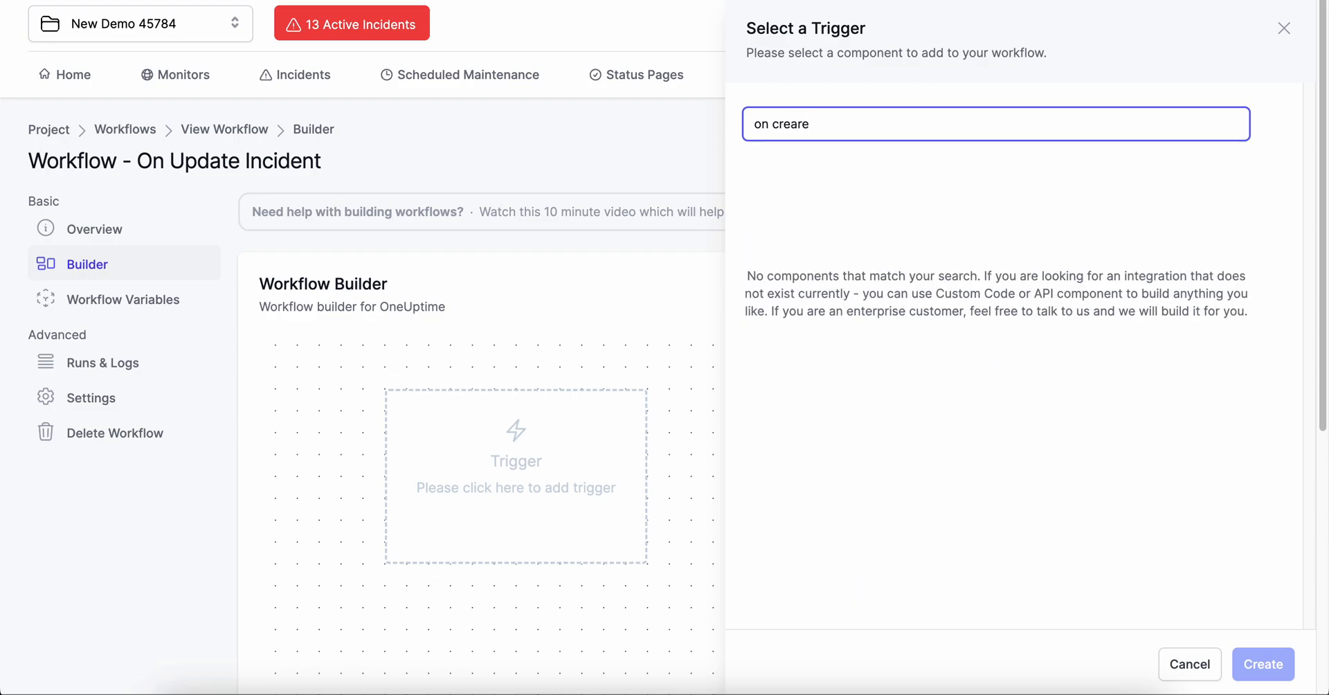
key("BackSpace")
key("BackSpace")
key("BackSpace")
key("BackSpace")
type("eate incident")
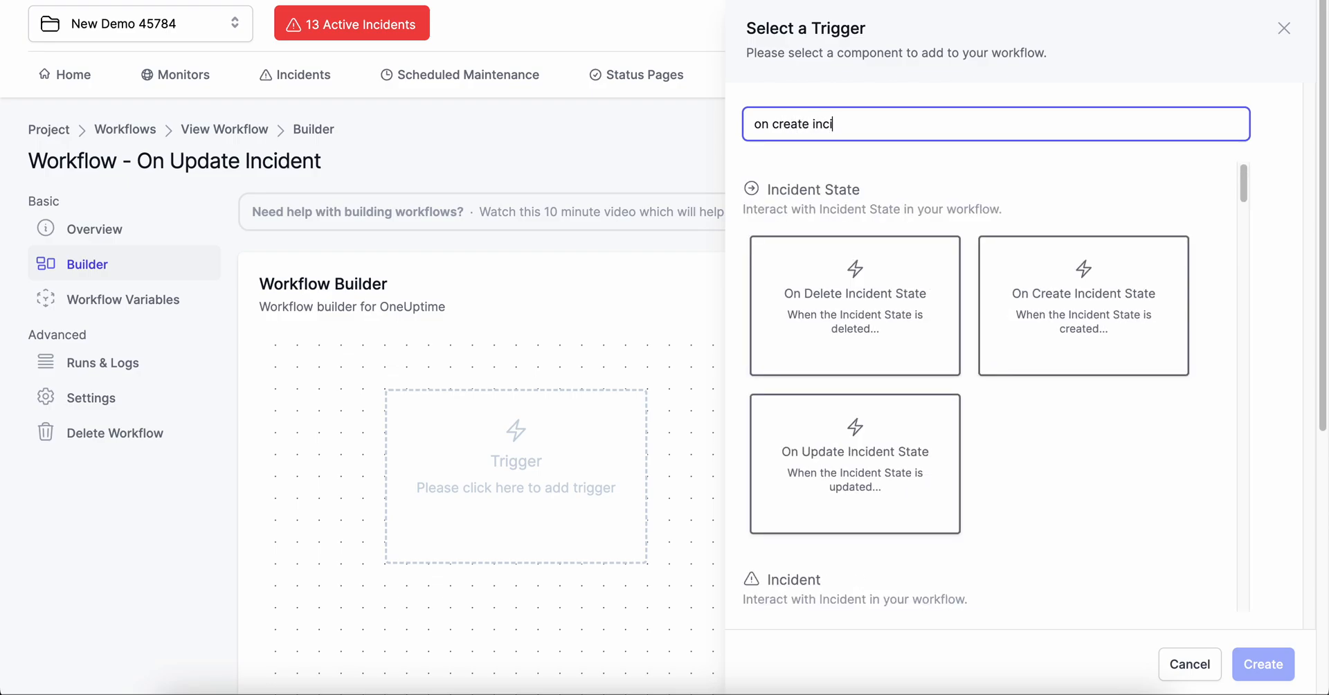
scroll(948, 400, "down", 8)
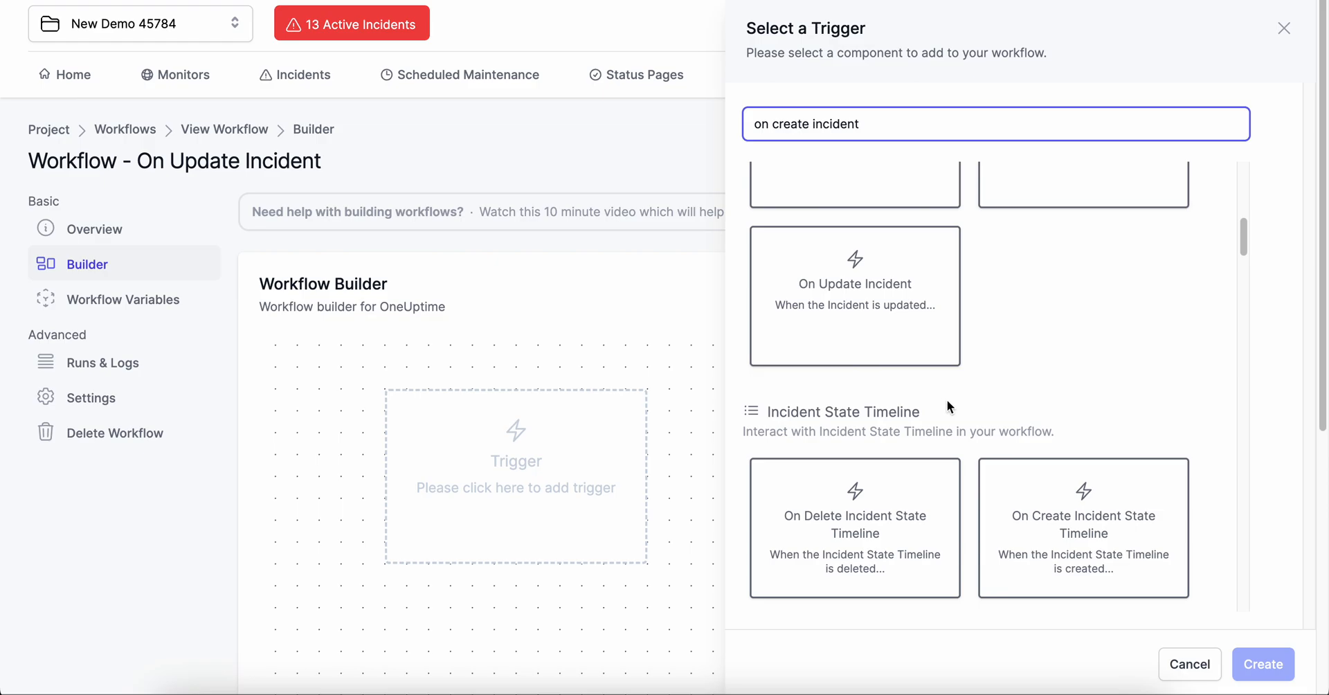
scroll(949, 408, "up", 2)
left_click(1135, 308)
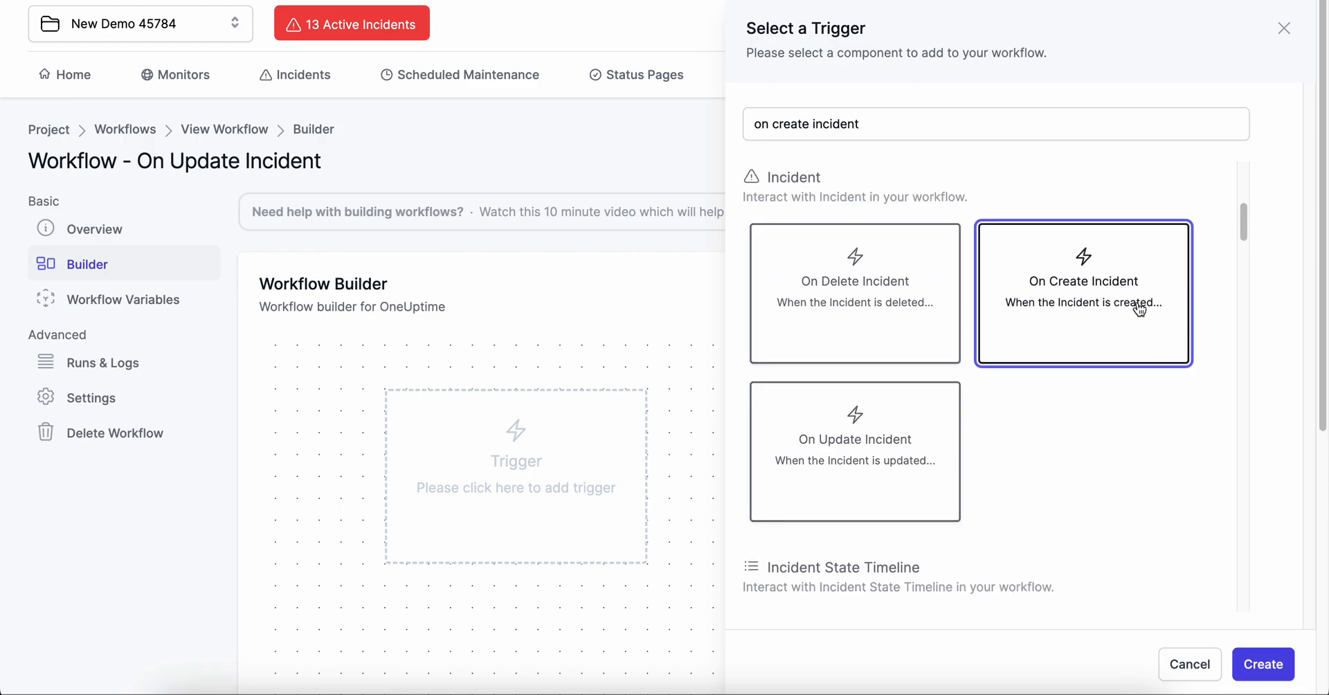
left_click(1257, 667)
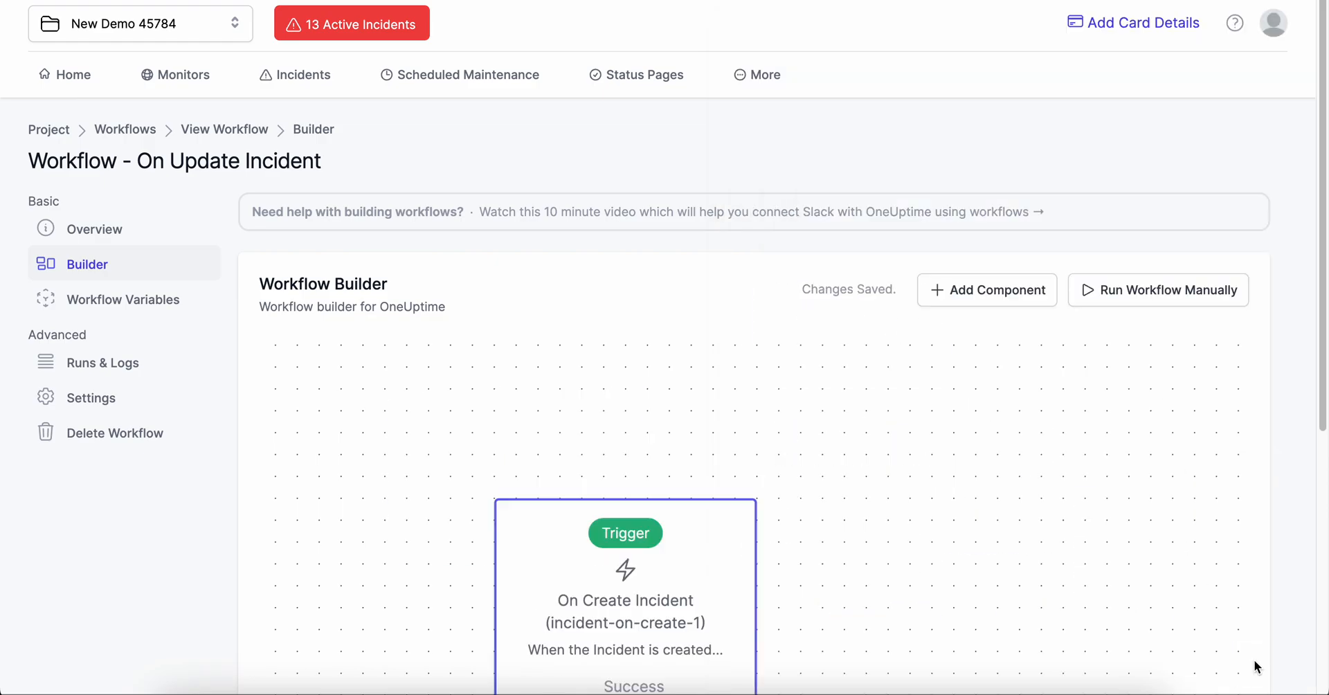
Delete the On Create Incident trigger from the workflow
left_click_drag(750, 611, 614, 497)
left_click(777, 510)
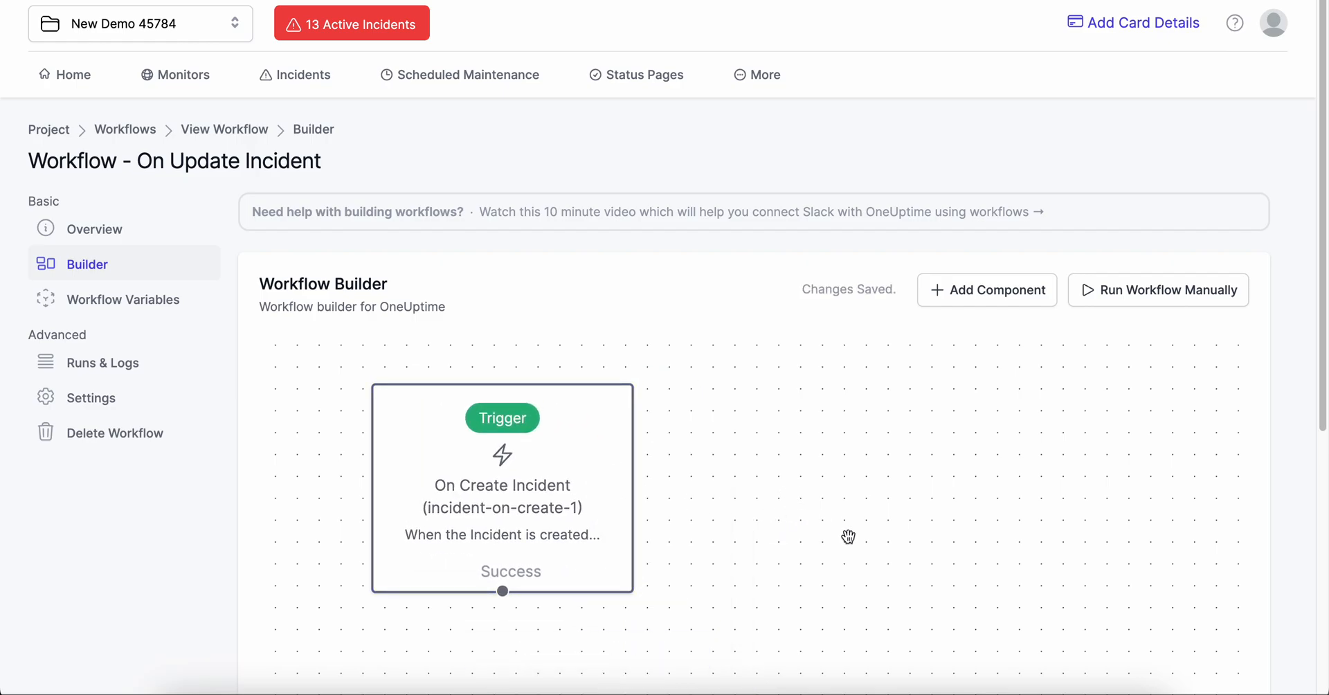
left_click(547, 468)
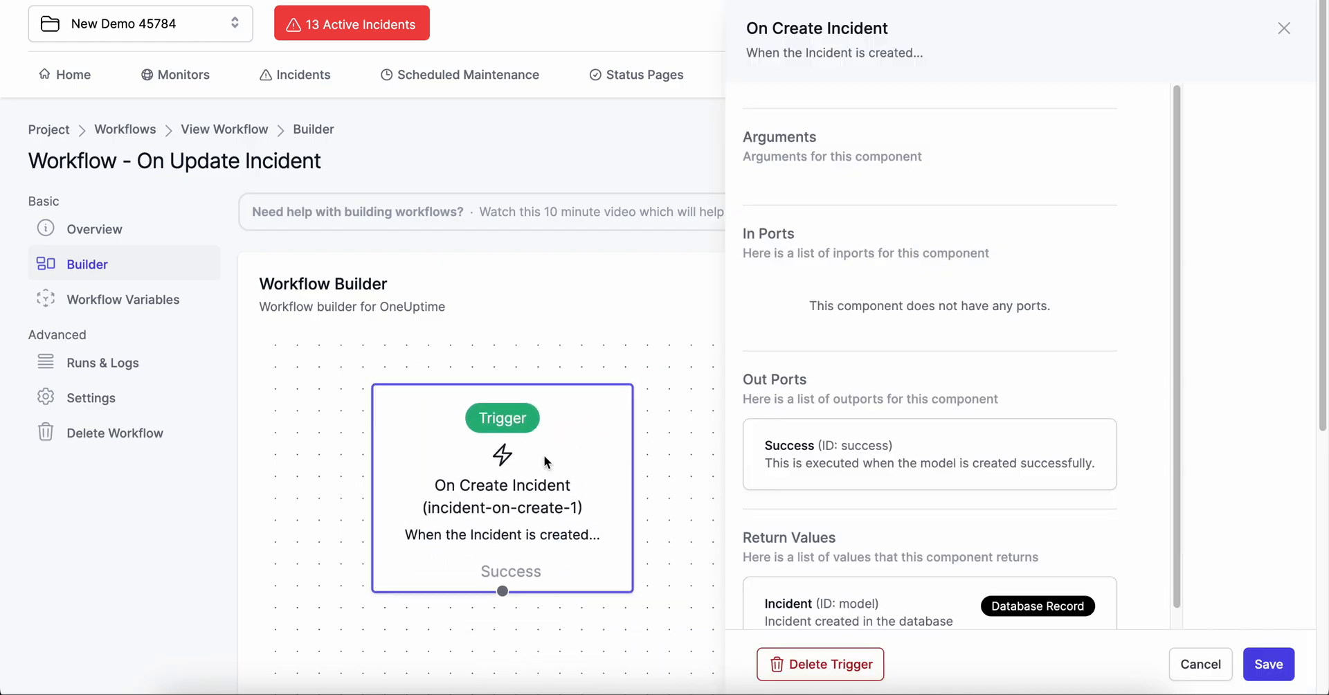
left_click(787, 663)
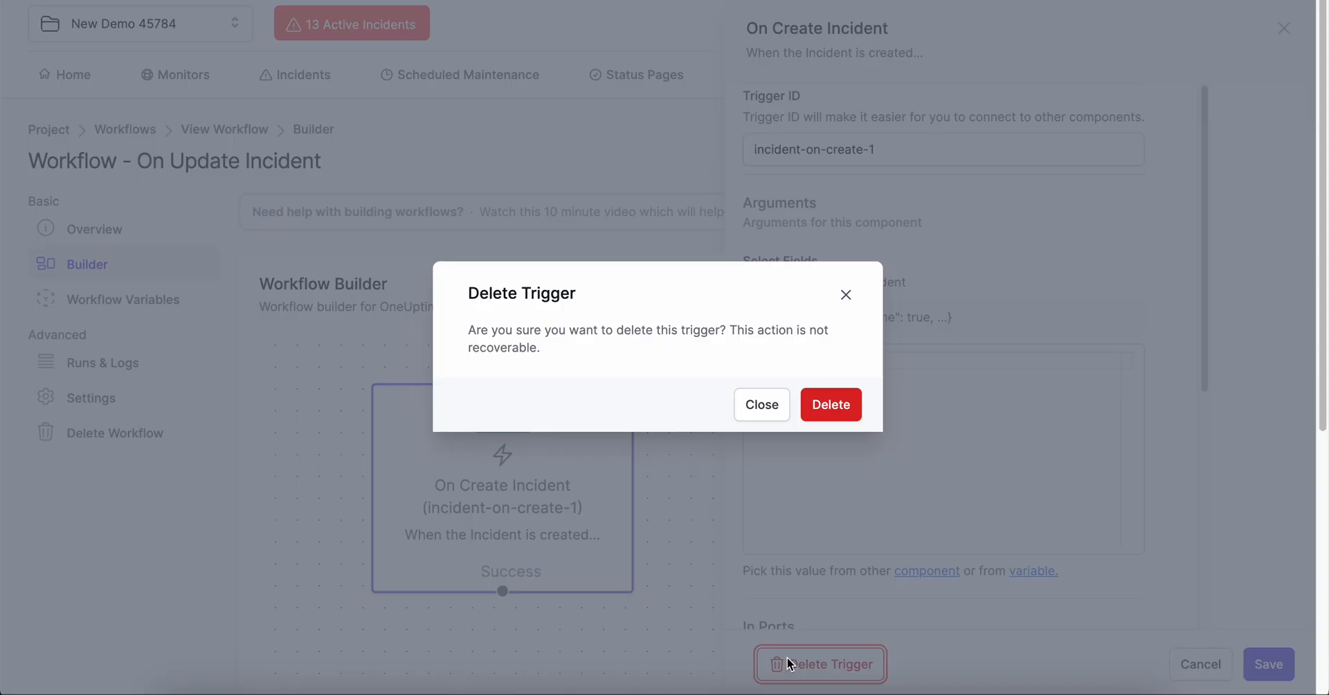
left_click(847, 415)
left_click(994, 287)
left_click(843, 132)
type("on updtae")
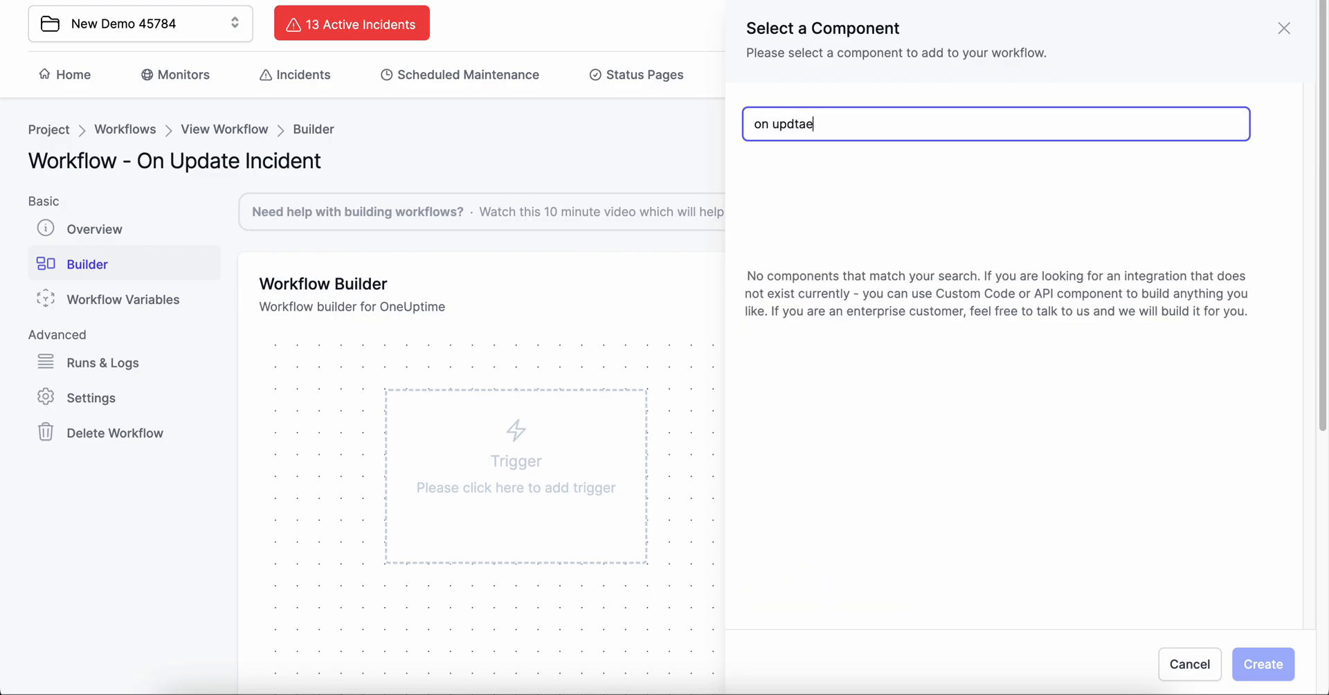
key("BackSpace")
key("BackSpace")
key("BackSpace")
key("BackSpace")
type("date")
left_click(1176, 669)
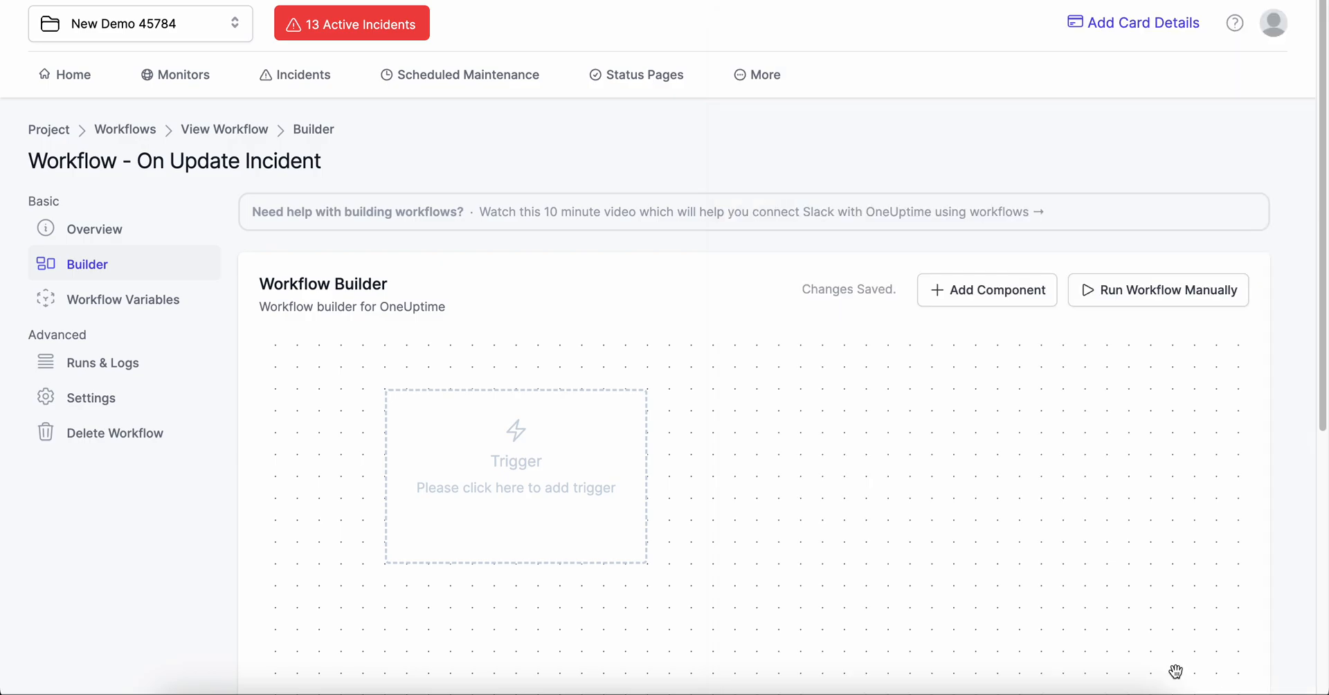
Search the triggers for "on update incident" and add the On Update Incident trigger to the workflow
left_click(559, 493)
type("on upd")
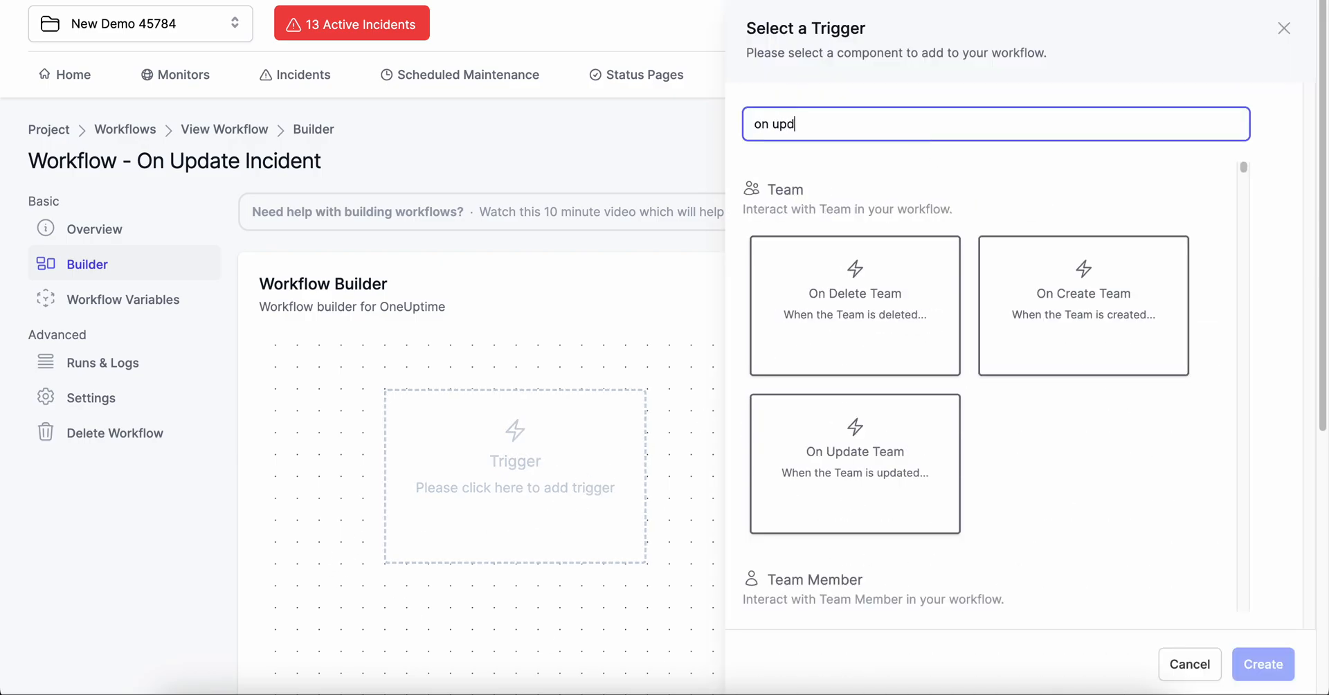
type("ate incident")
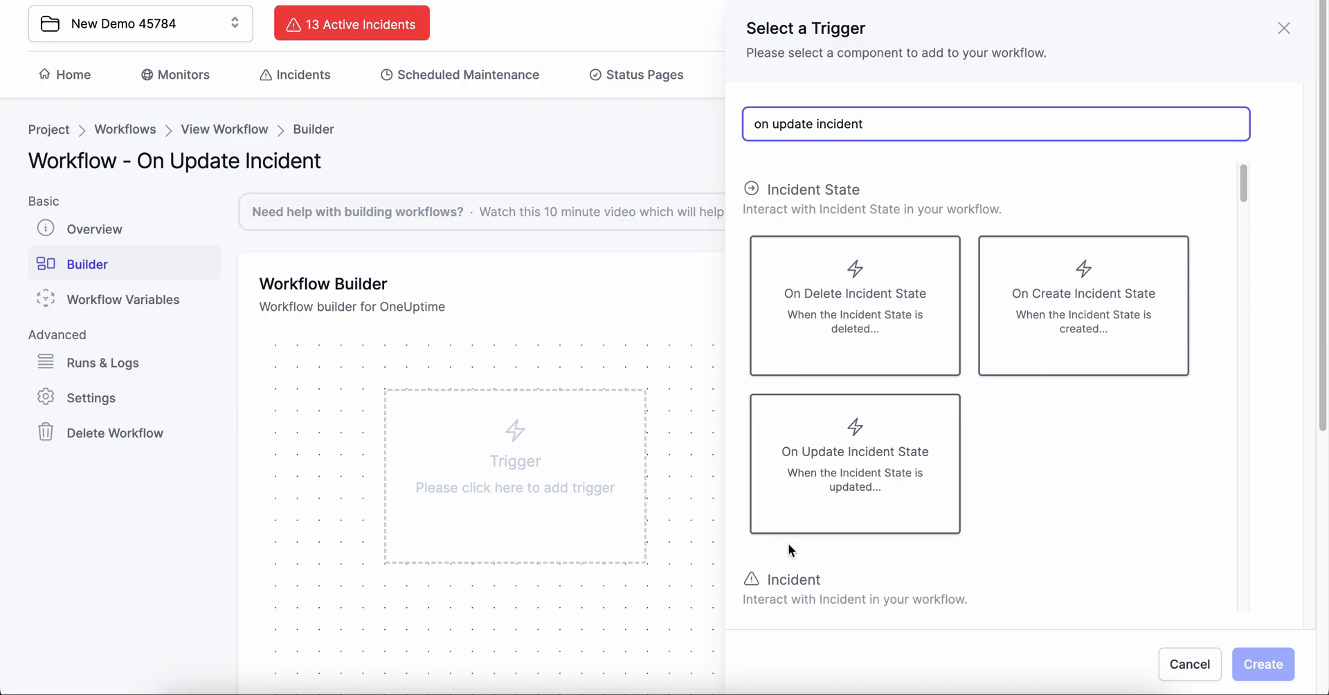
scroll(900, 493, "down", 5)
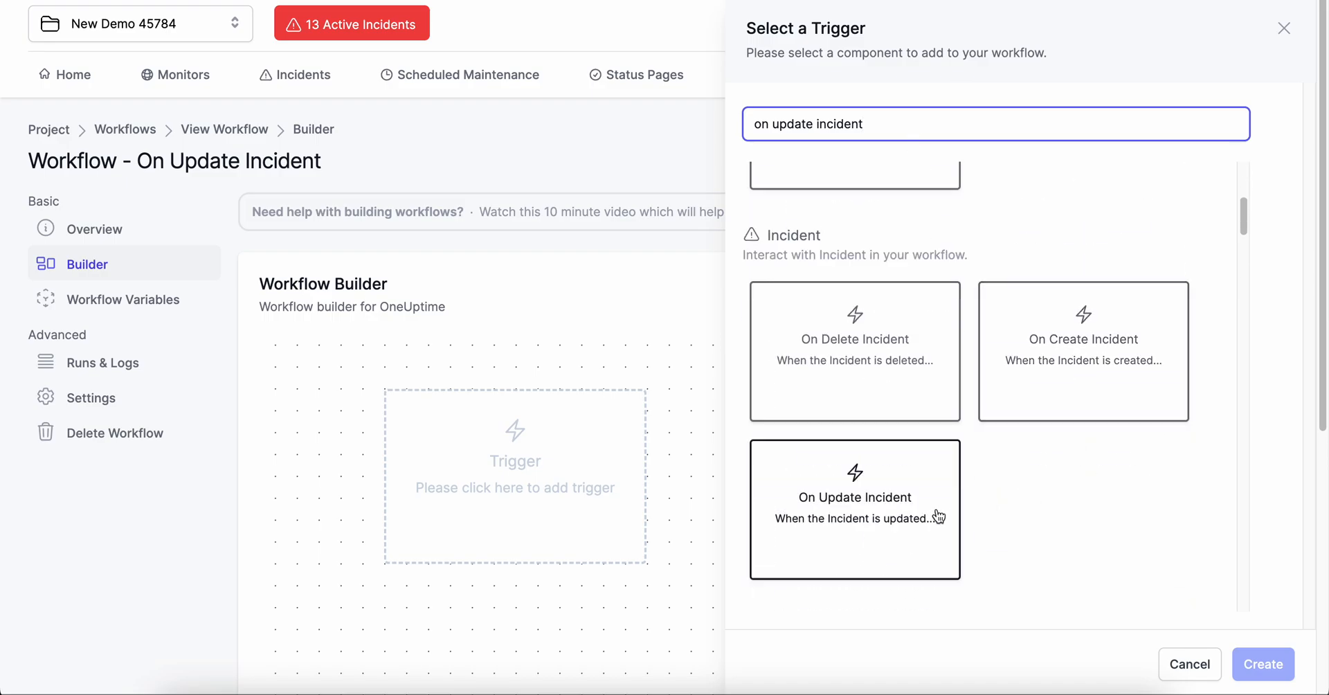
left_click(900, 512)
left_click(1263, 663)
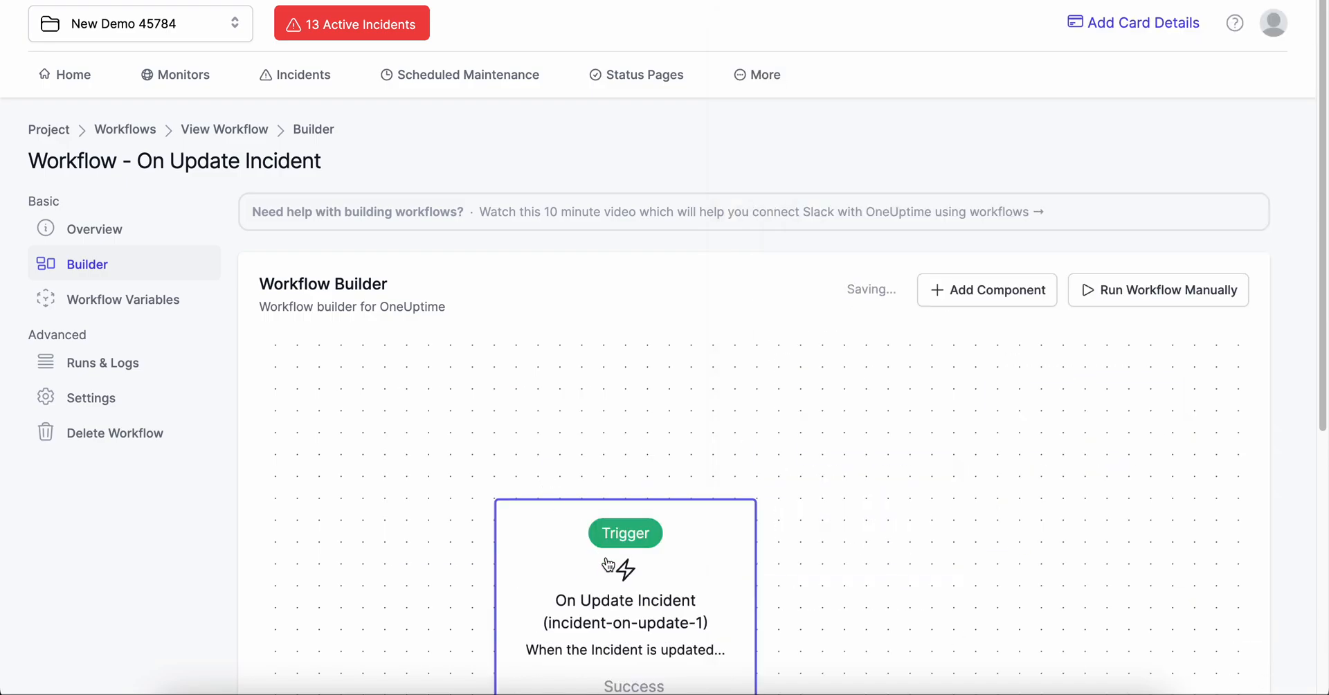
Reposition the On Update Incident trigger so the whole block fits within the builder canvas
left_click_drag(609, 565, 524, 464)
scroll(803, 514, "down", 2)
left_click_drag(733, 512, 879, 548)
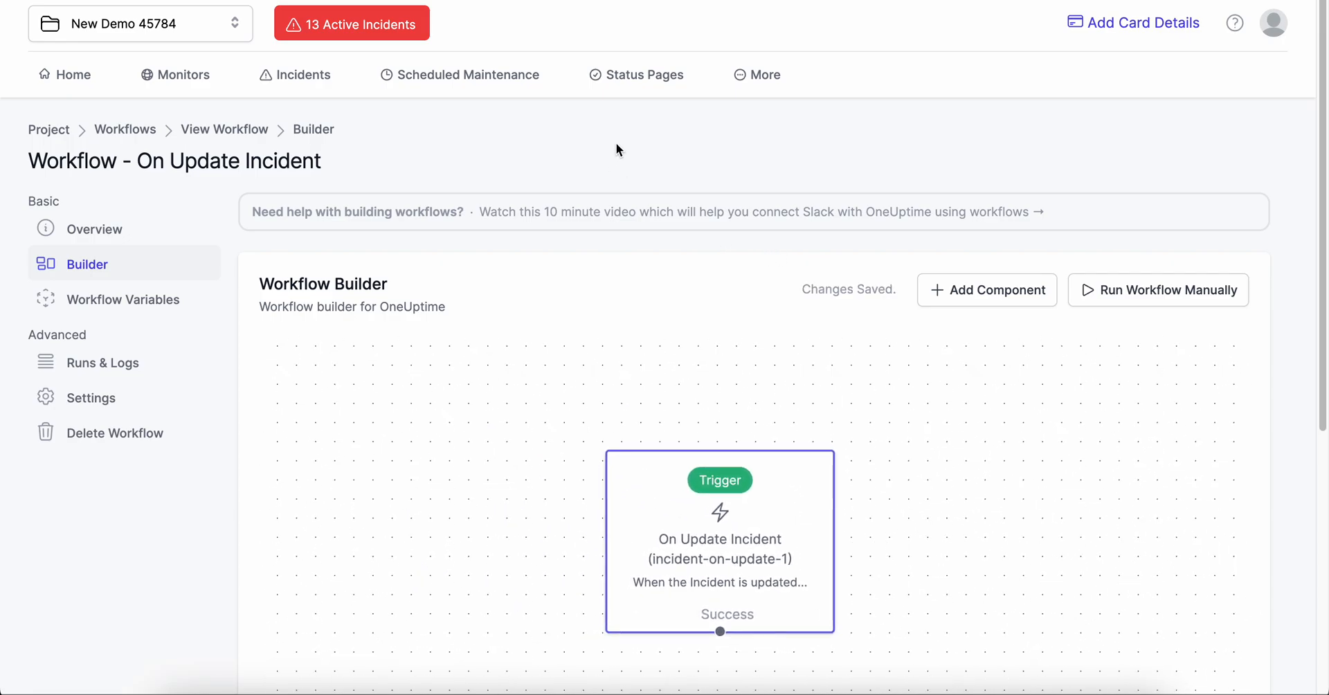
left_click(525, 450)
Start a new incident with "Temp Incident" as title and description and Major Incident as severity
left_click(295, 83)
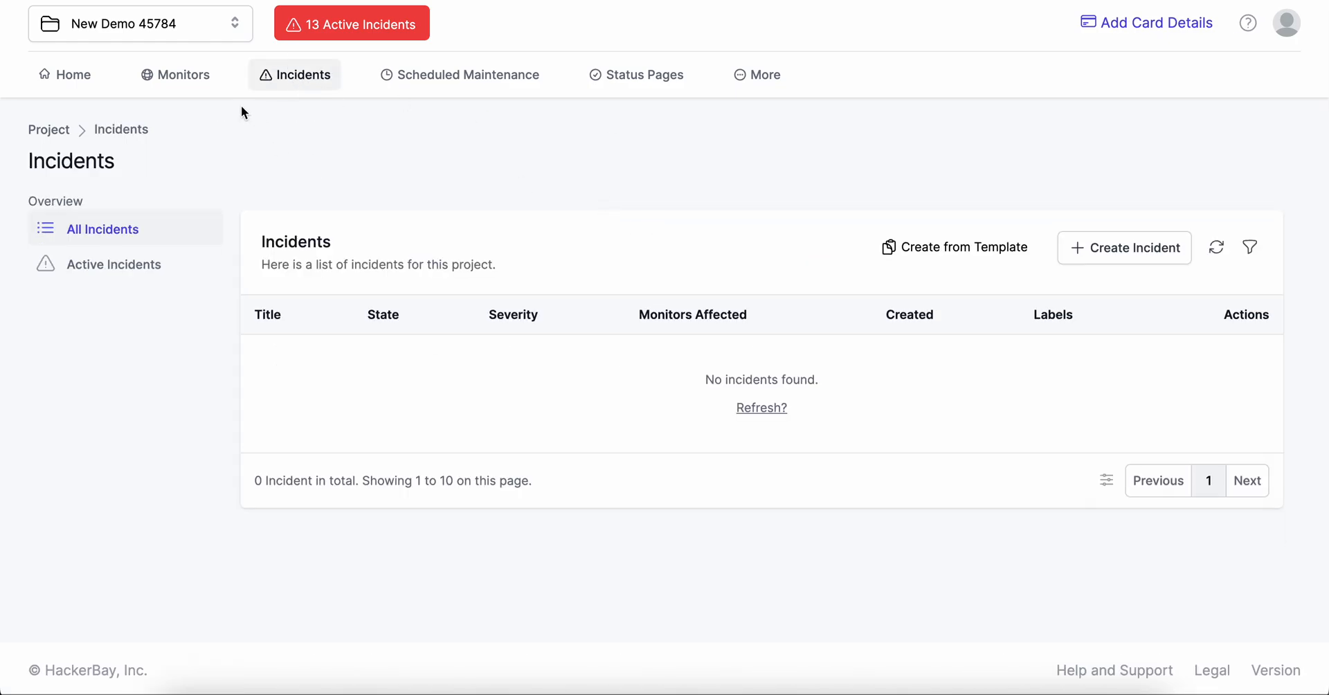
left_click(1142, 256)
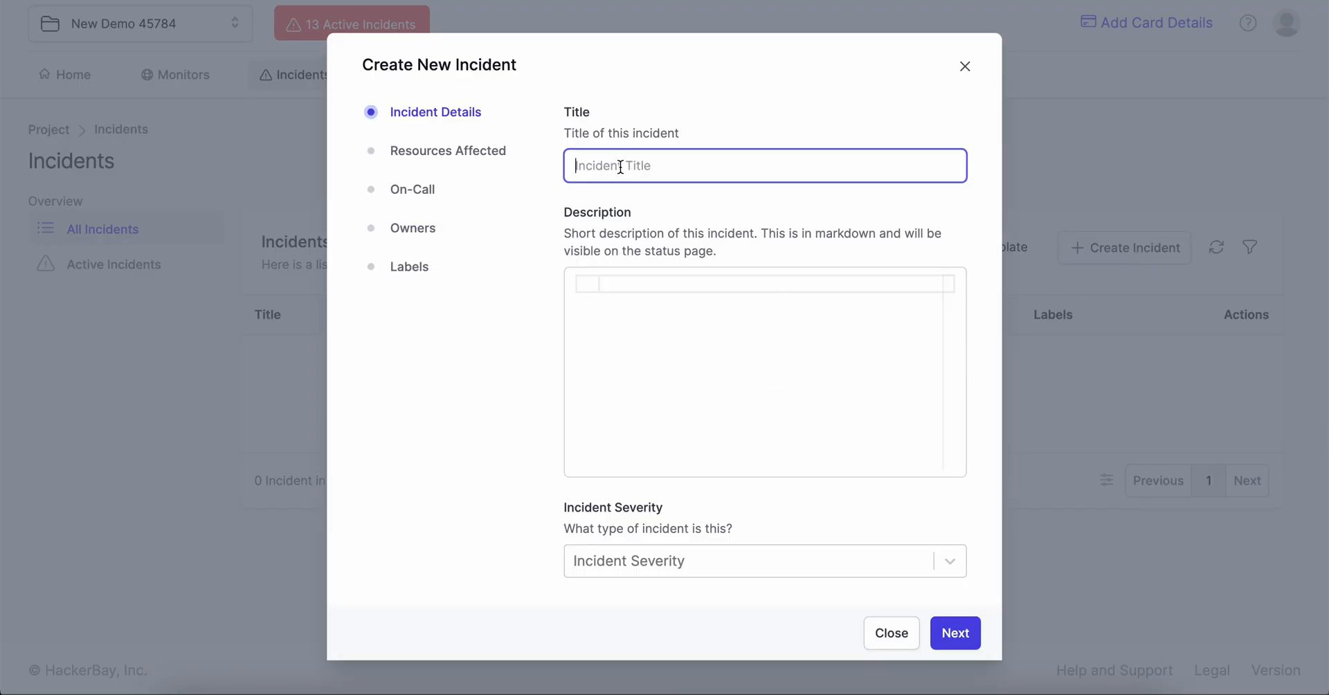
type("Temp Incident")
key("ctrl+a")
key("ctrl+c")
left_click(648, 344)
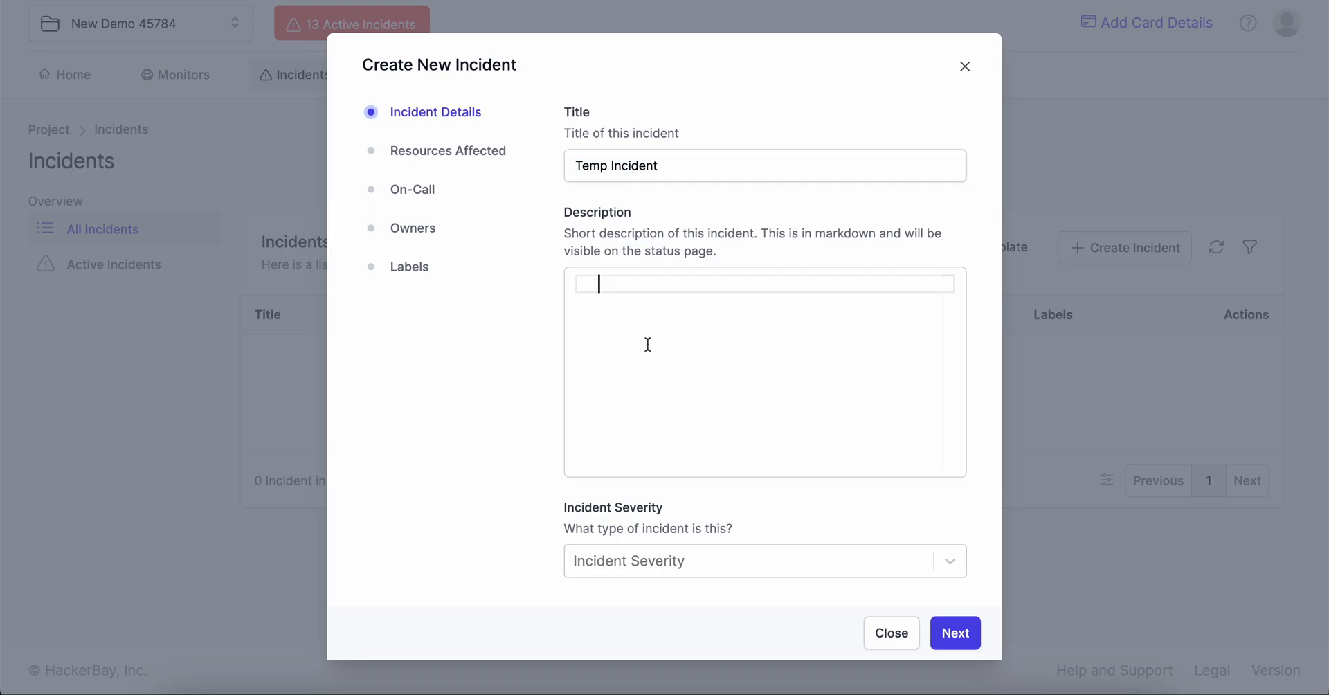
key("ctrl+v")
left_click(648, 562)
left_click(658, 637)
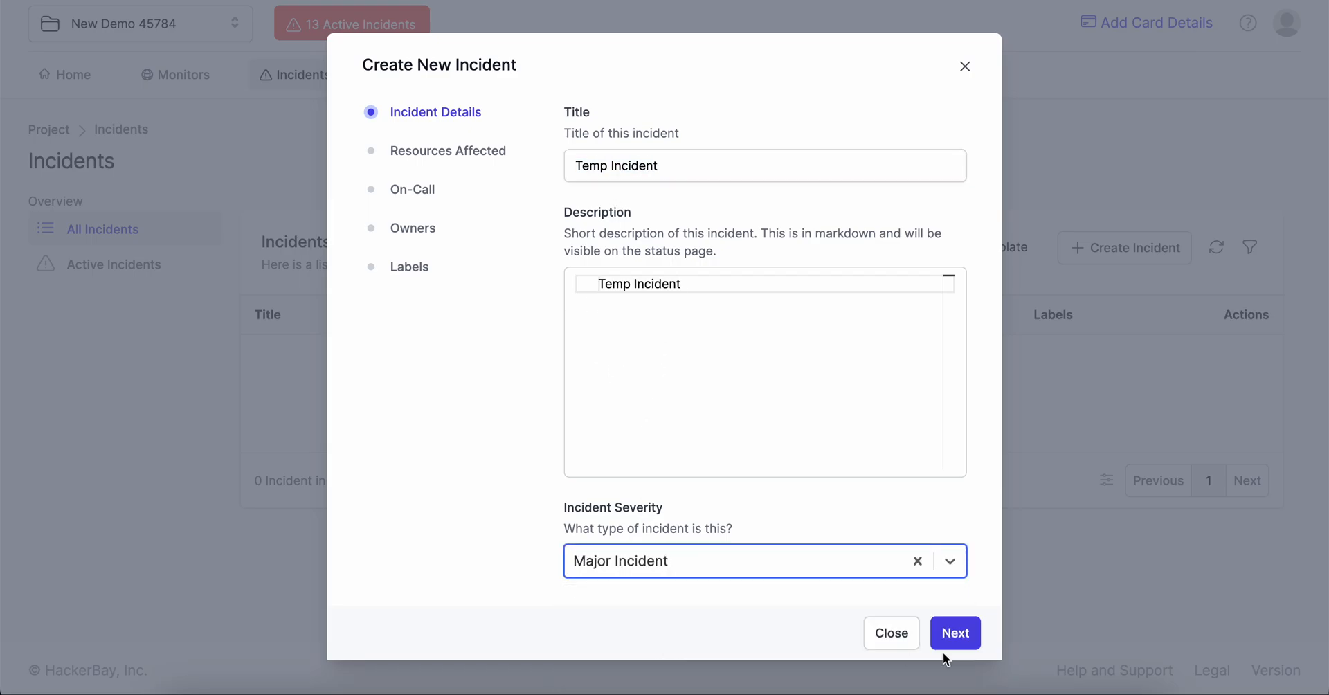
Set Home Page as the monitor affected by the incident and choose a monitor status for it
left_click(953, 633)
left_click(700, 305)
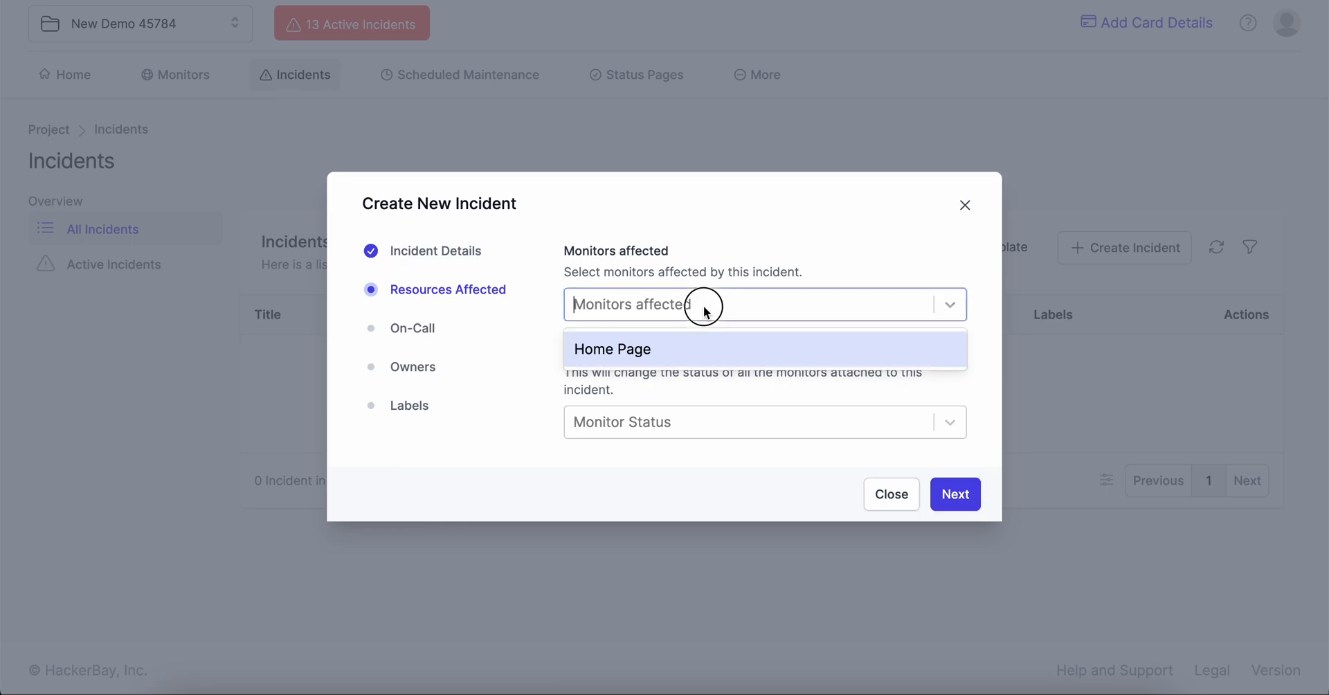
left_click(683, 353)
left_click(666, 429)
left_click(665, 486)
Leave the on-call policy, owners and labels empty and create the incident
left_click(951, 499)
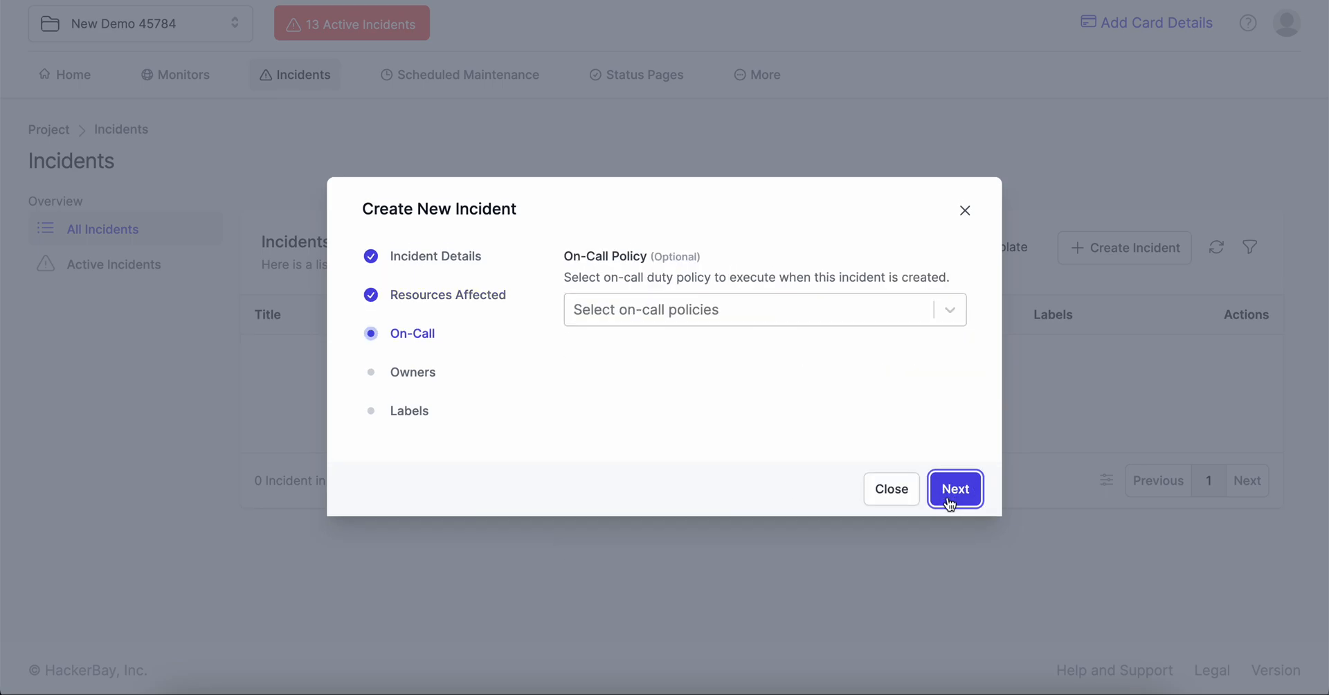
left_click(951, 502)
left_click(951, 501)
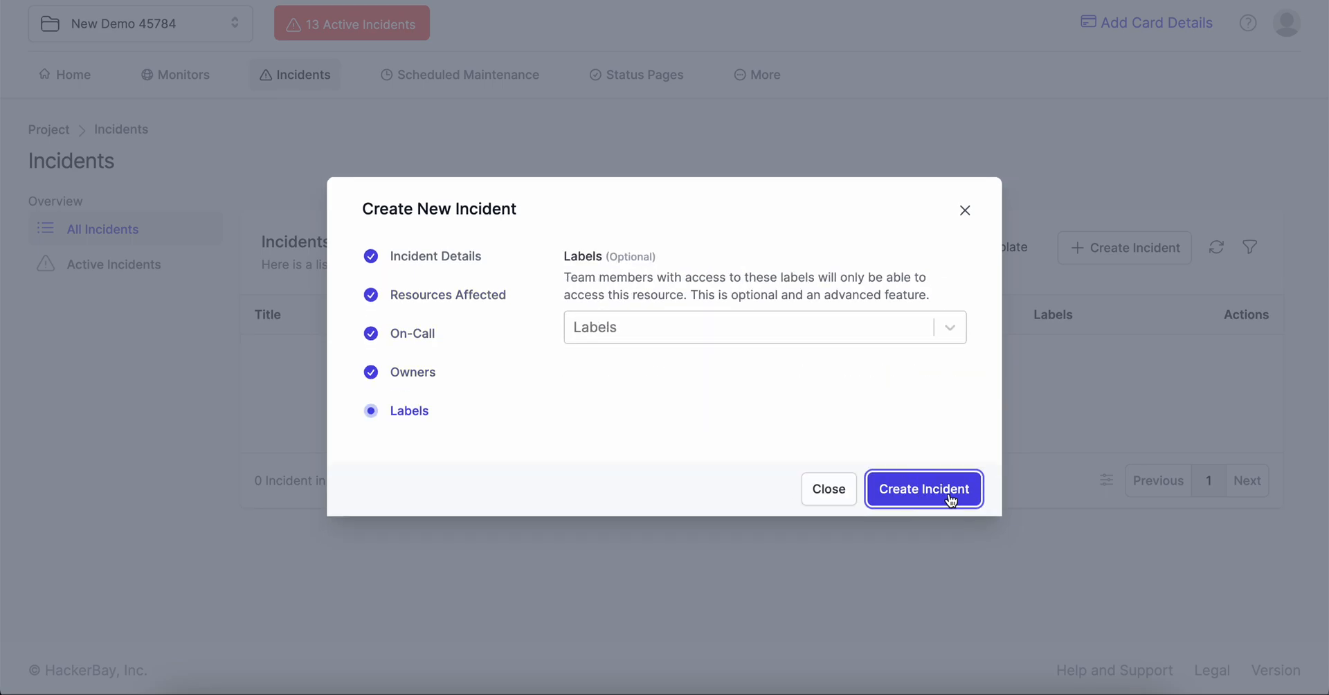
left_click(951, 498)
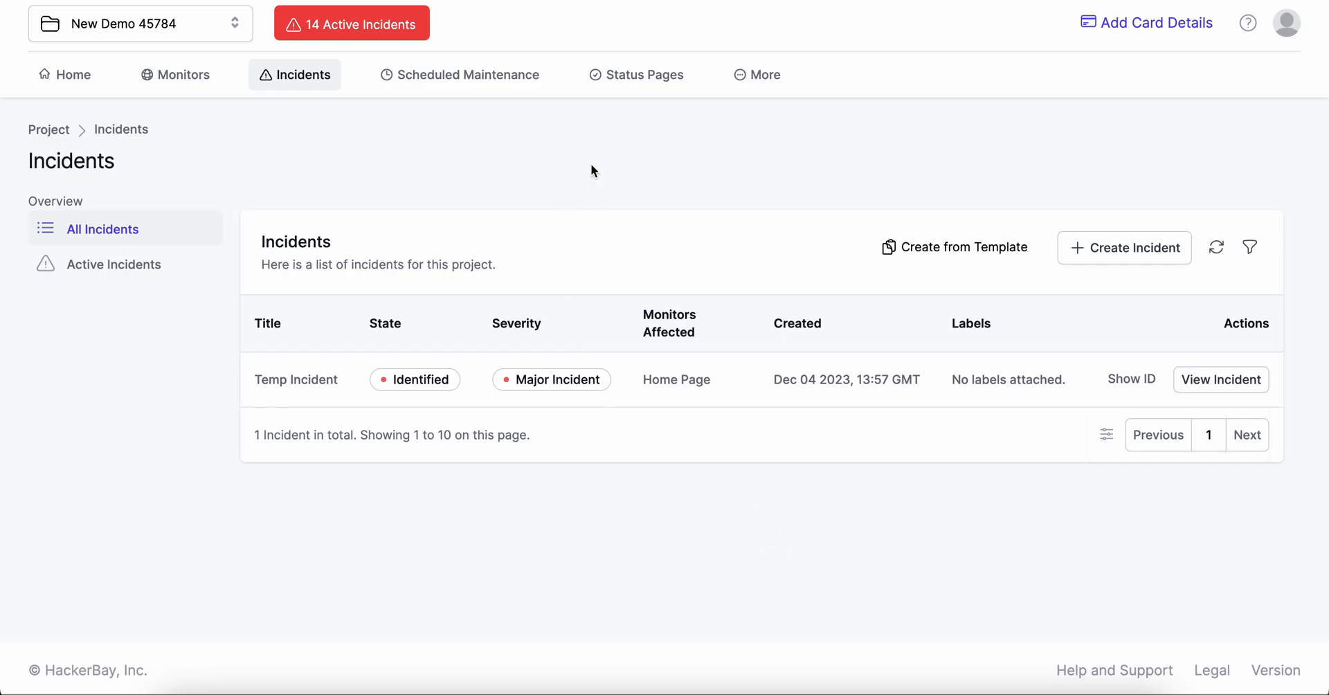
Open the run logs for all workflows and examine the log of the On Update Incident run
mouse_move(774, 87)
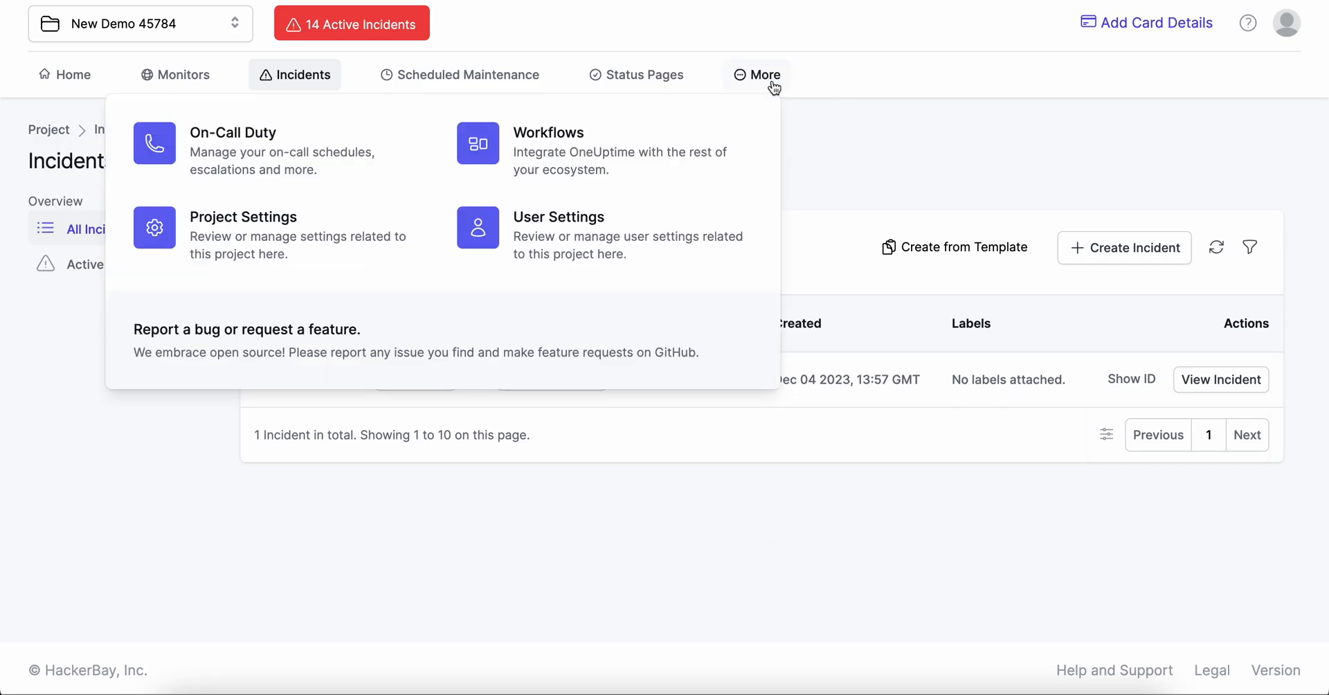
left_click(585, 183)
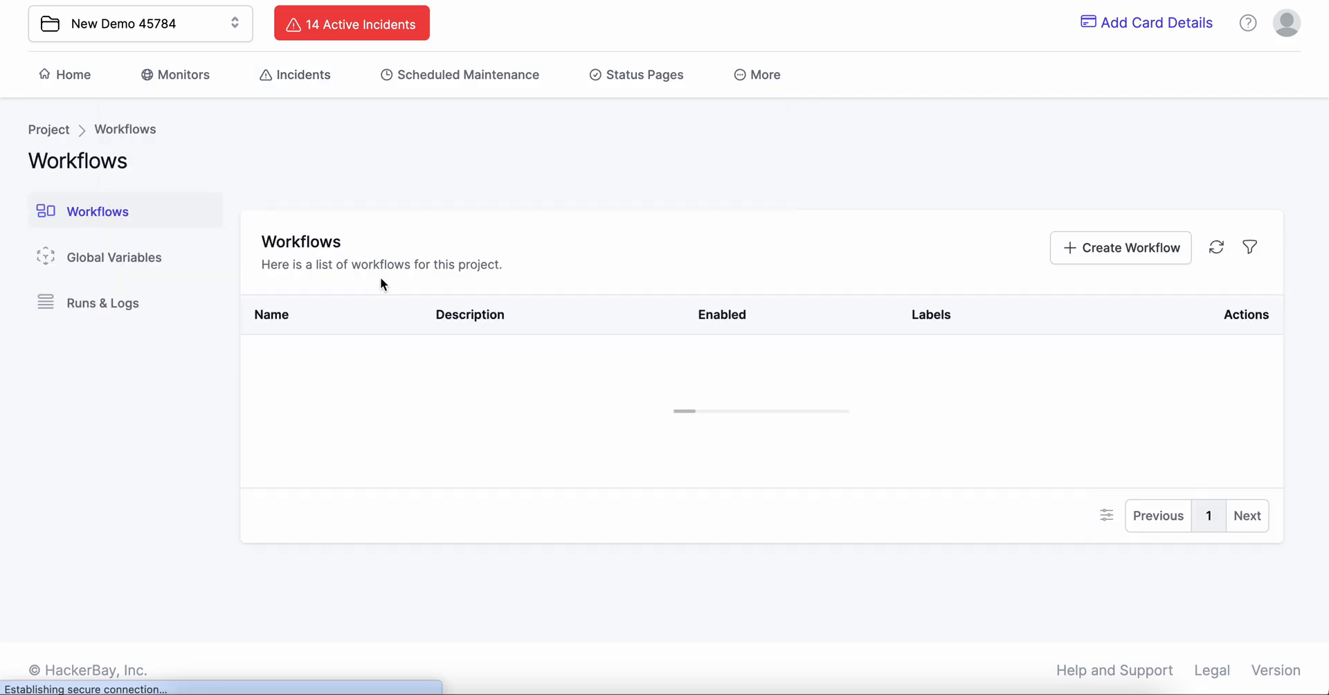
left_click(127, 301)
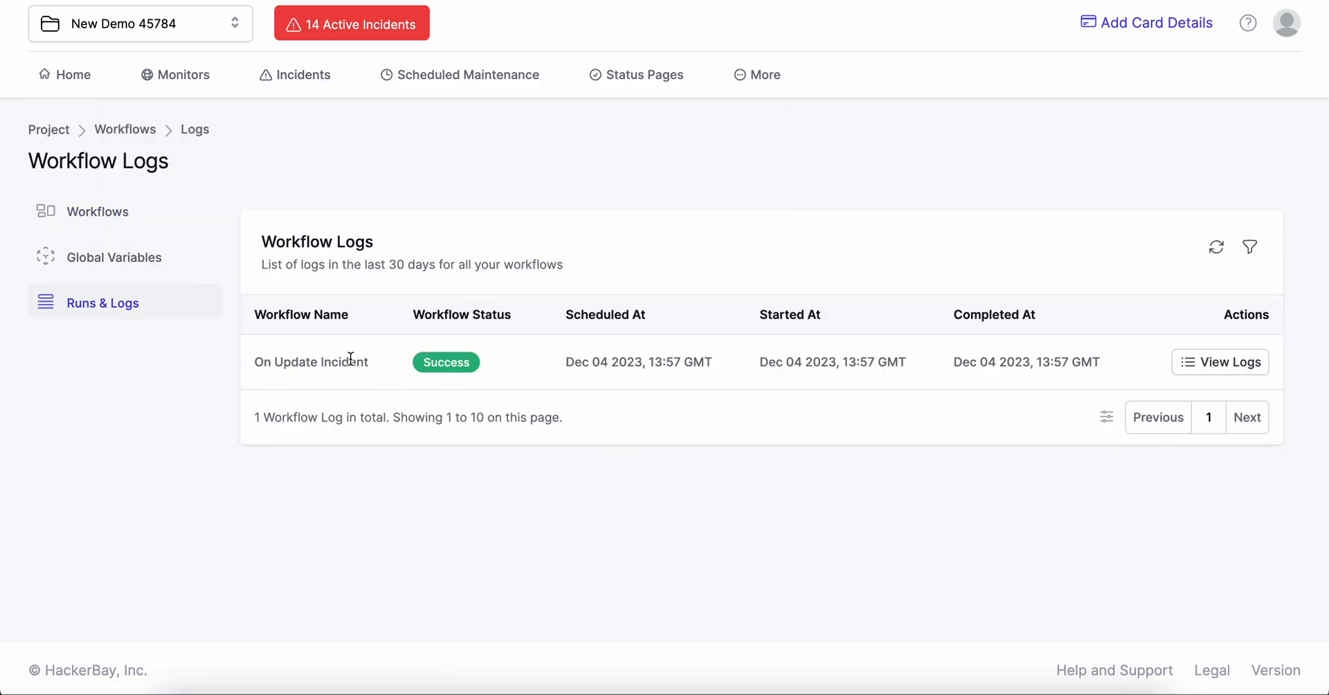
left_click_drag(377, 368, 261, 359)
left_click(452, 504)
left_click(1208, 368)
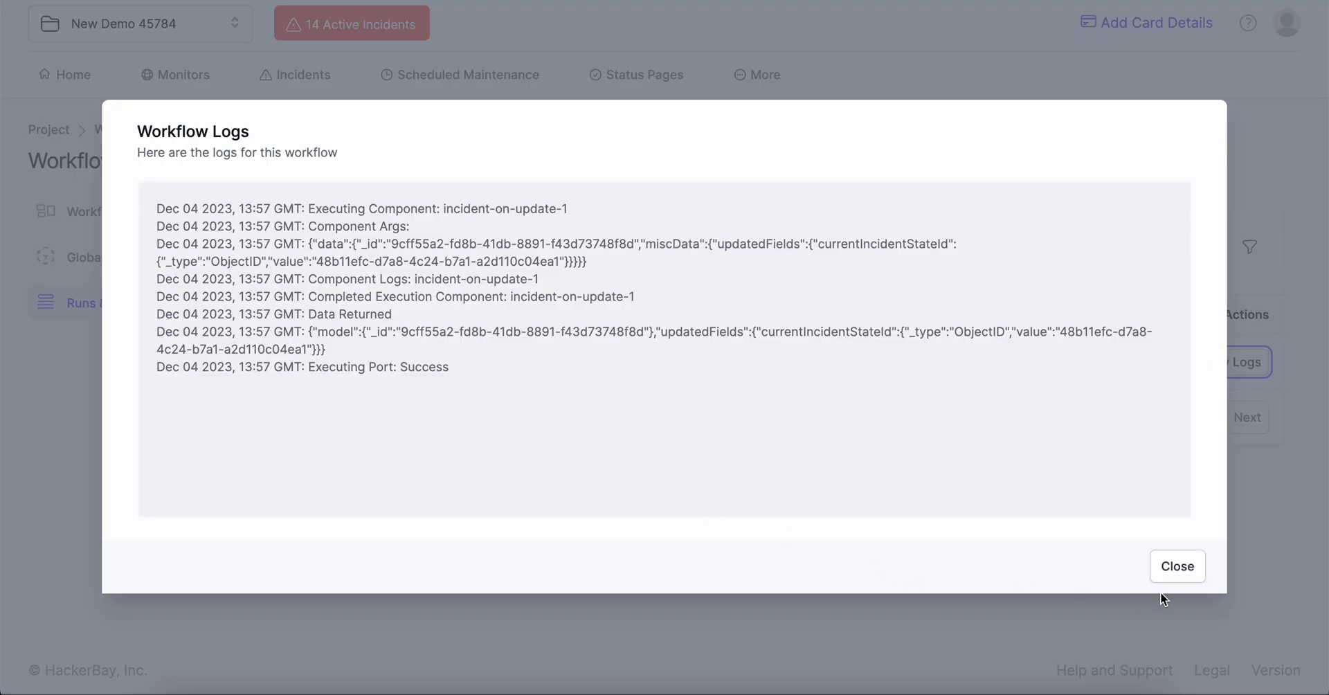
left_click(1157, 569)
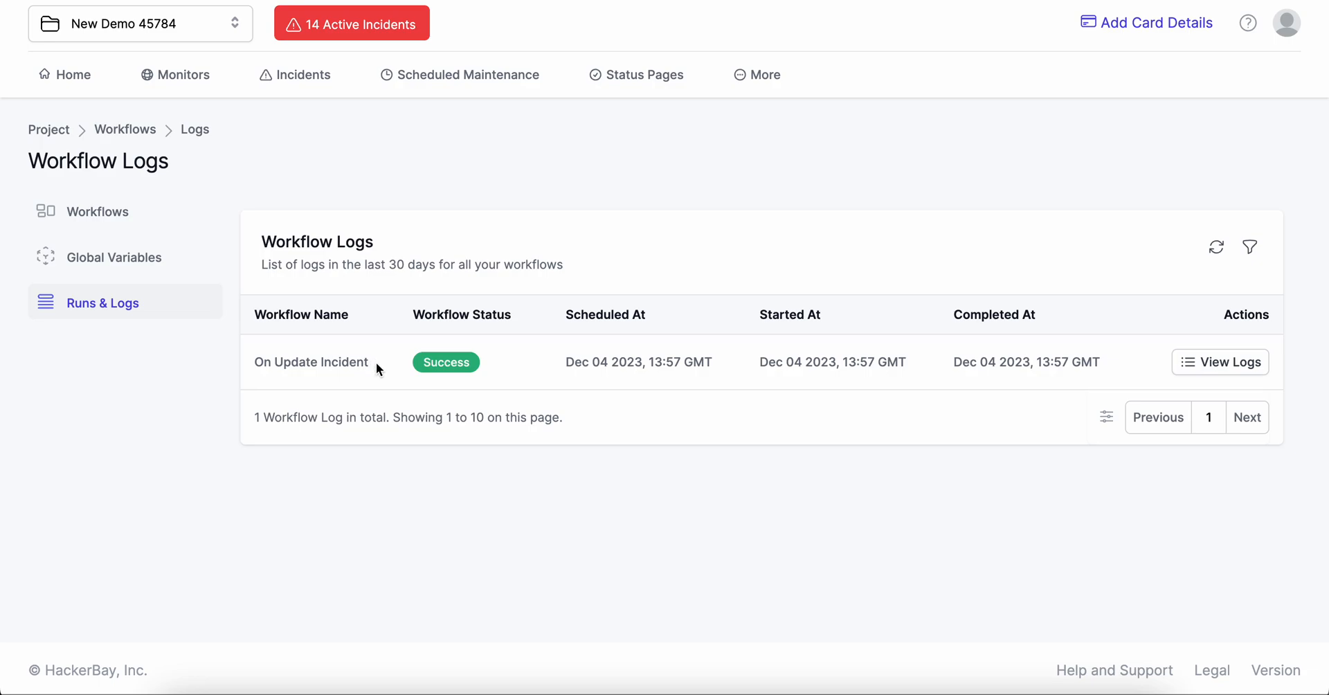
Review the On Update Incident run's log once more and refresh the list of workflow runs
left_click(1219, 367)
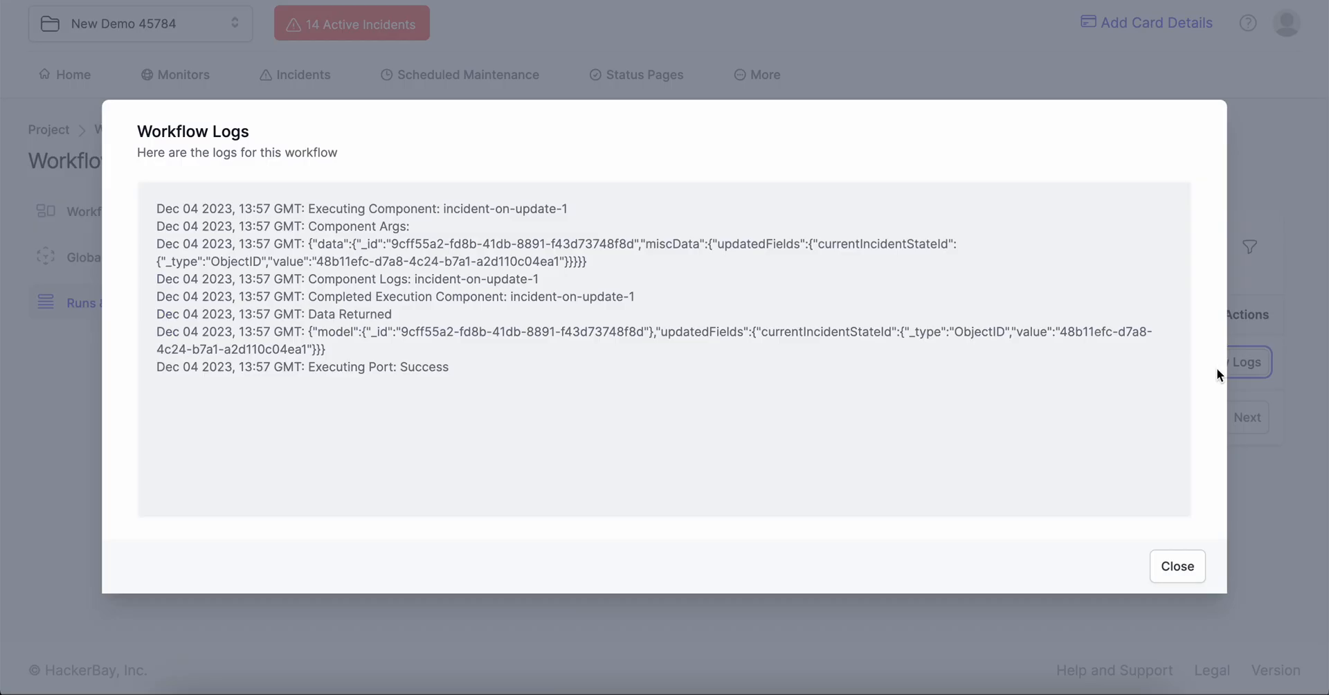
left_click(1166, 573)
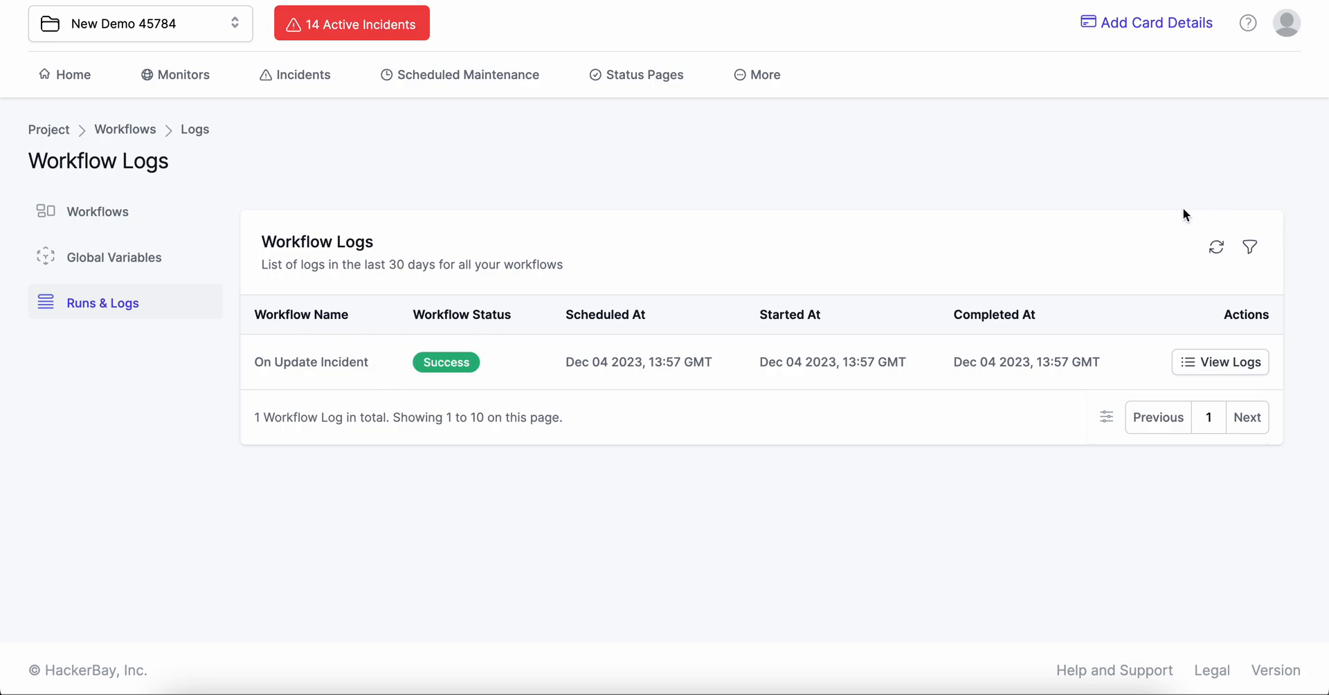
left_click(1216, 248)
left_click(573, 507)
Open the On Update Incident workflow in the builder and bring up its trigger's settings
left_click(156, 215)
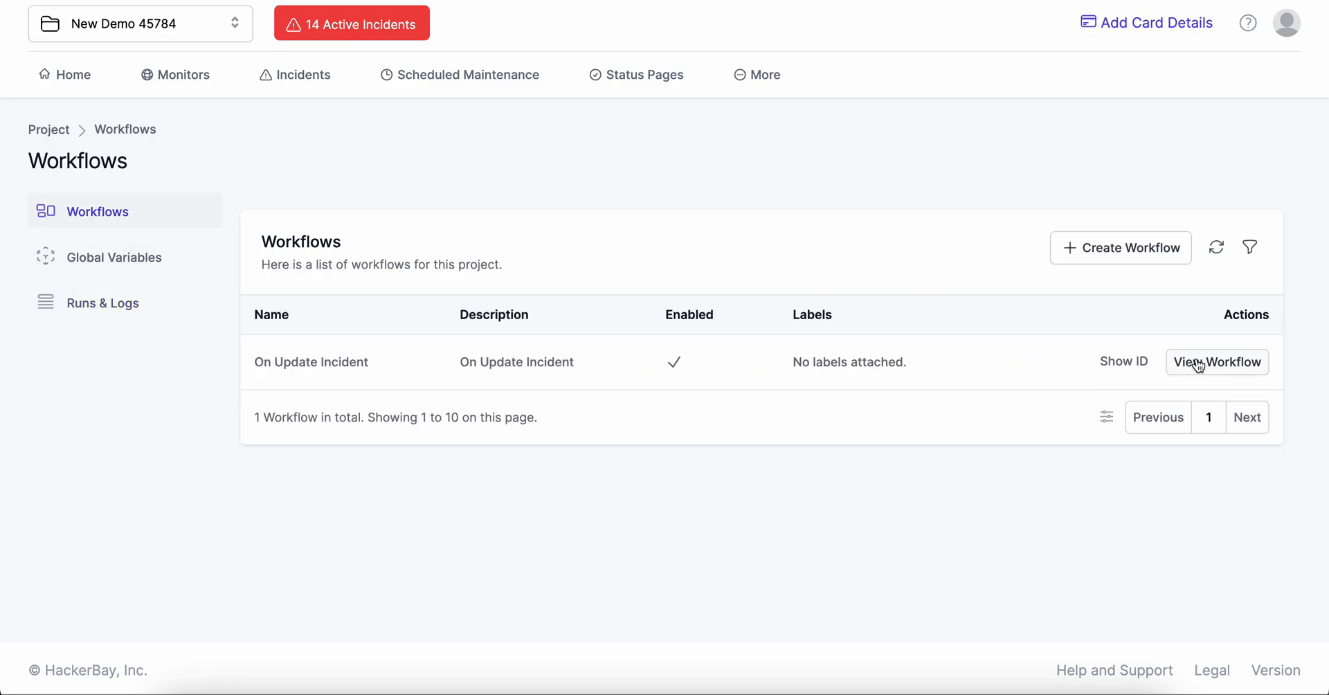
left_click(1198, 362)
left_click(90, 263)
scroll(1054, 479, "down", 2)
left_click_drag(1049, 553, 687, 440)
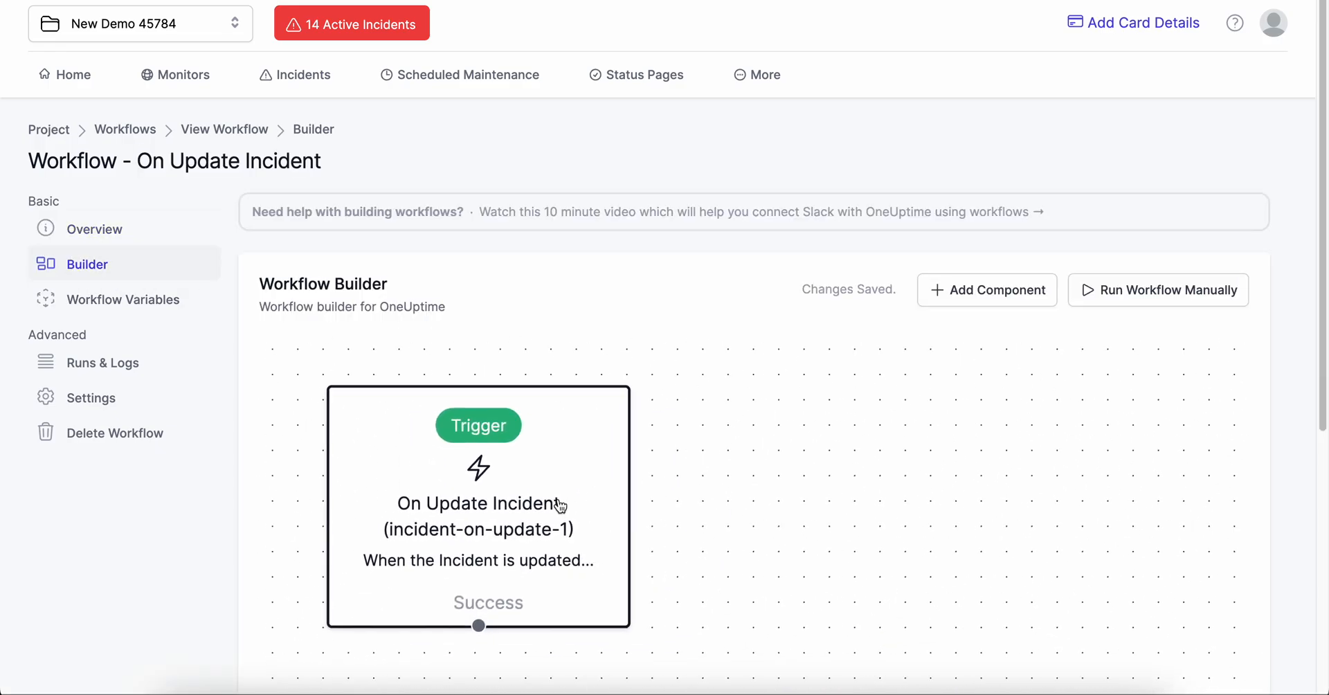
left_click(490, 505)
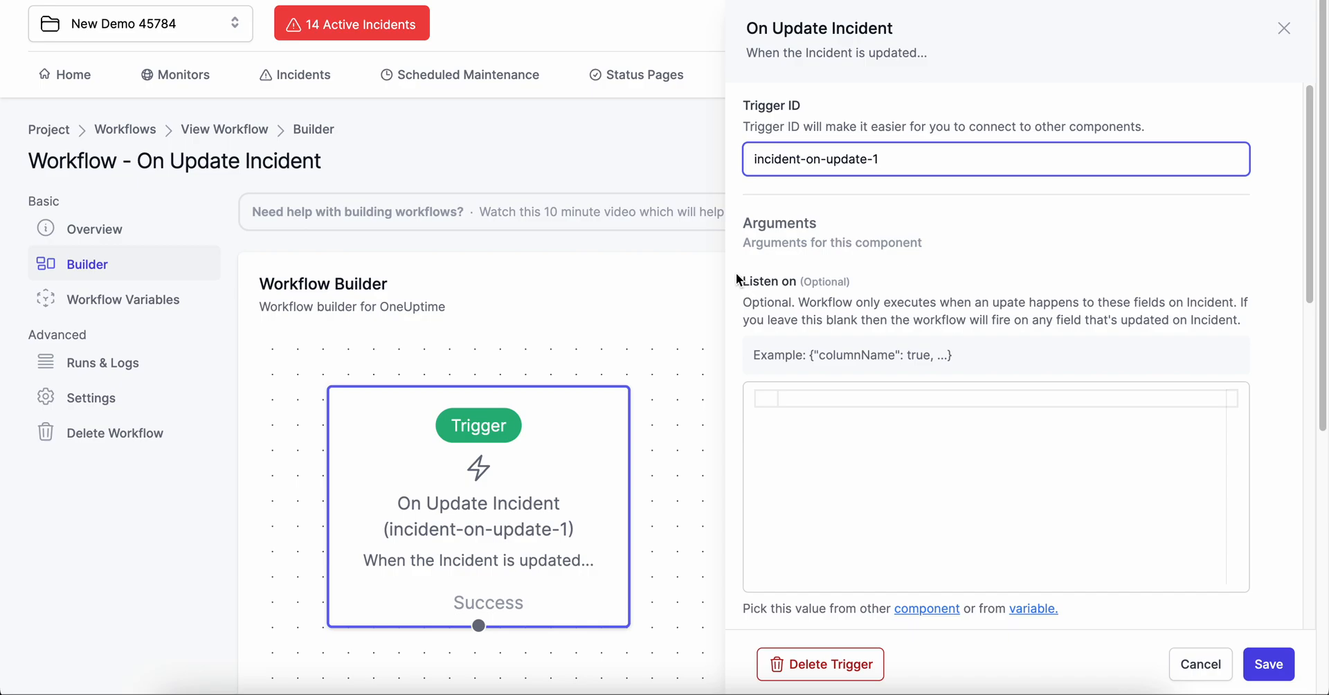
Set the trigger's Listen on argument to {"title": true} and save the trigger
left_click_drag(739, 280, 874, 281)
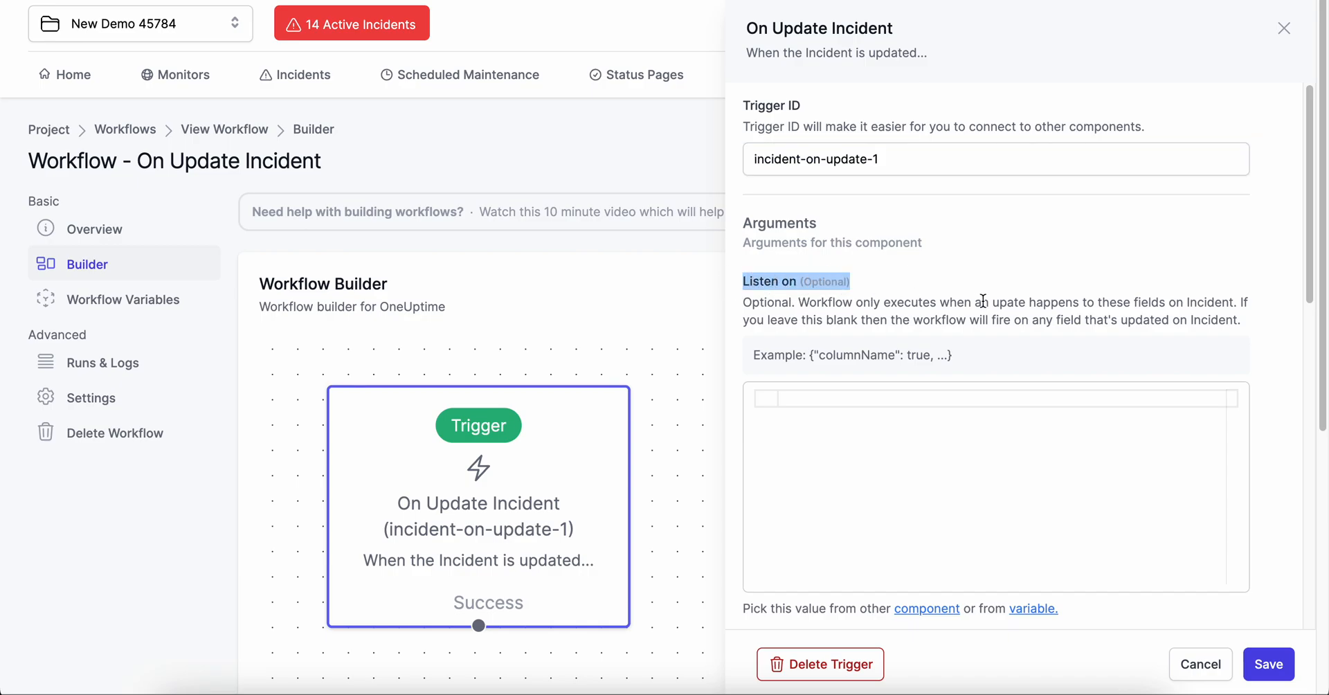
left_click(981, 301)
left_click(916, 426)
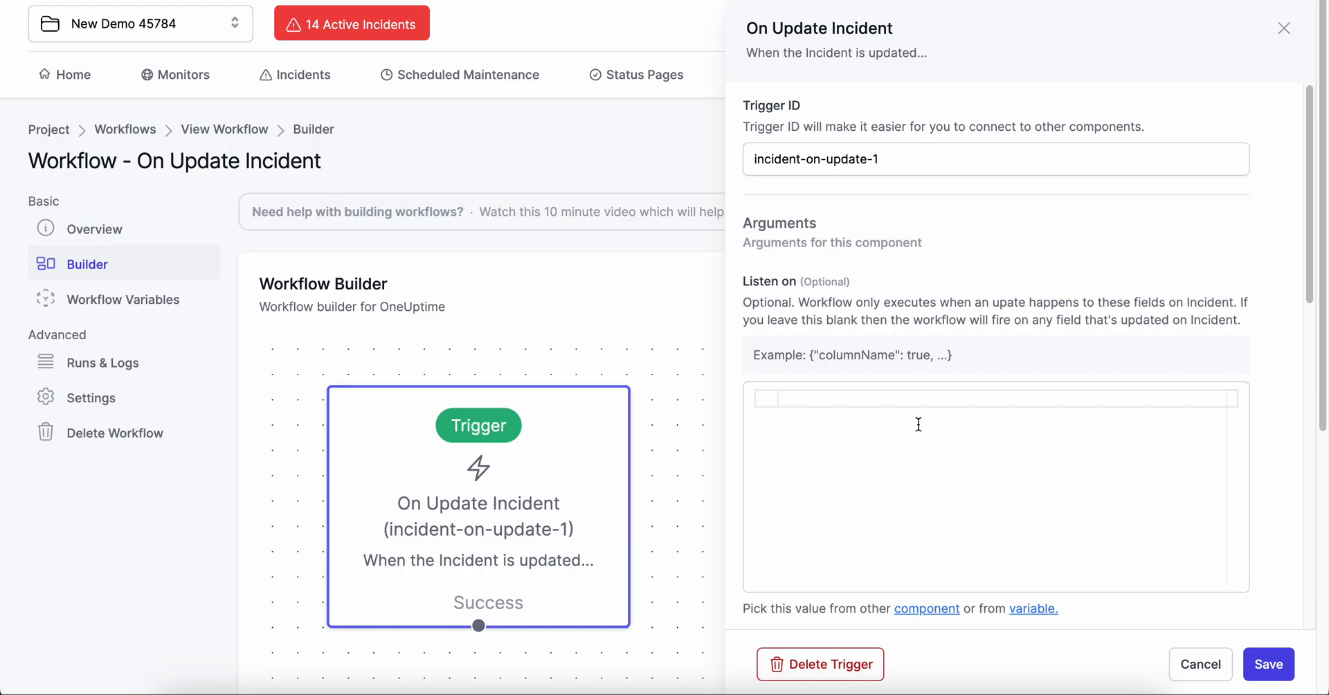
type("{")
key("Return")
type("\"")
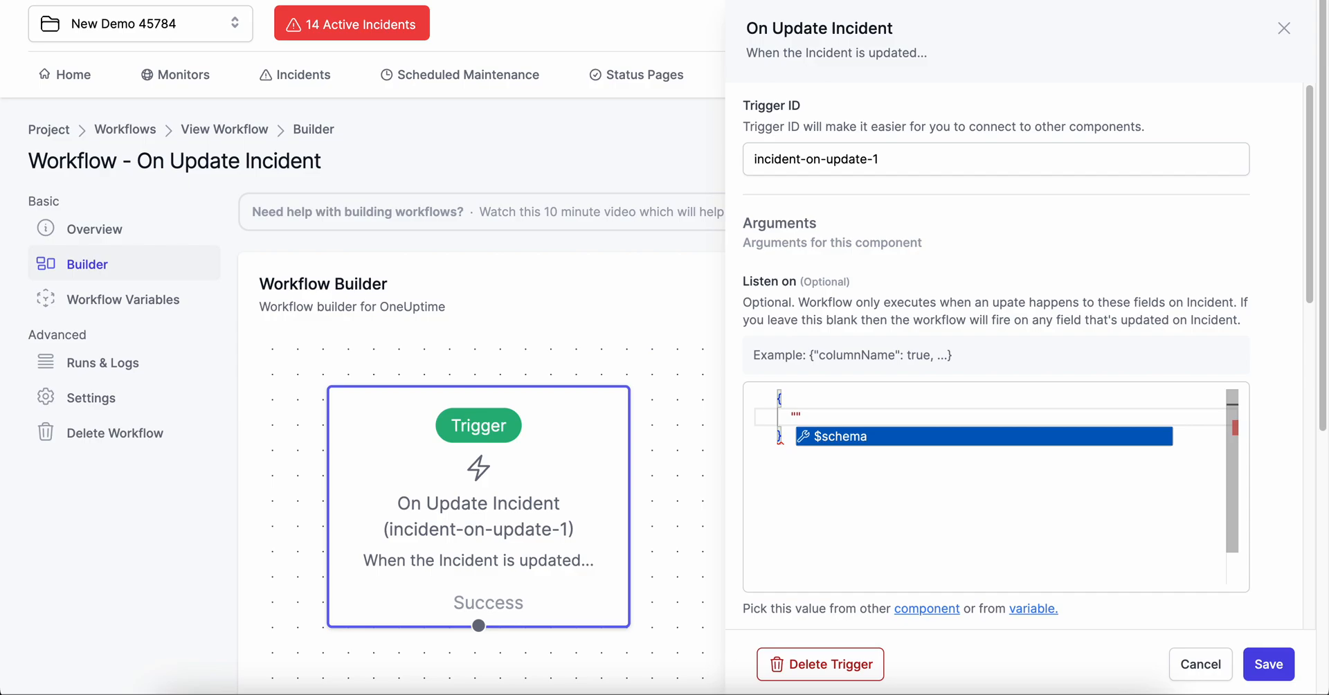
type("title")
key("BackSpace")
key("BackSpace")
key("BackSpace")
key("BackSpace")
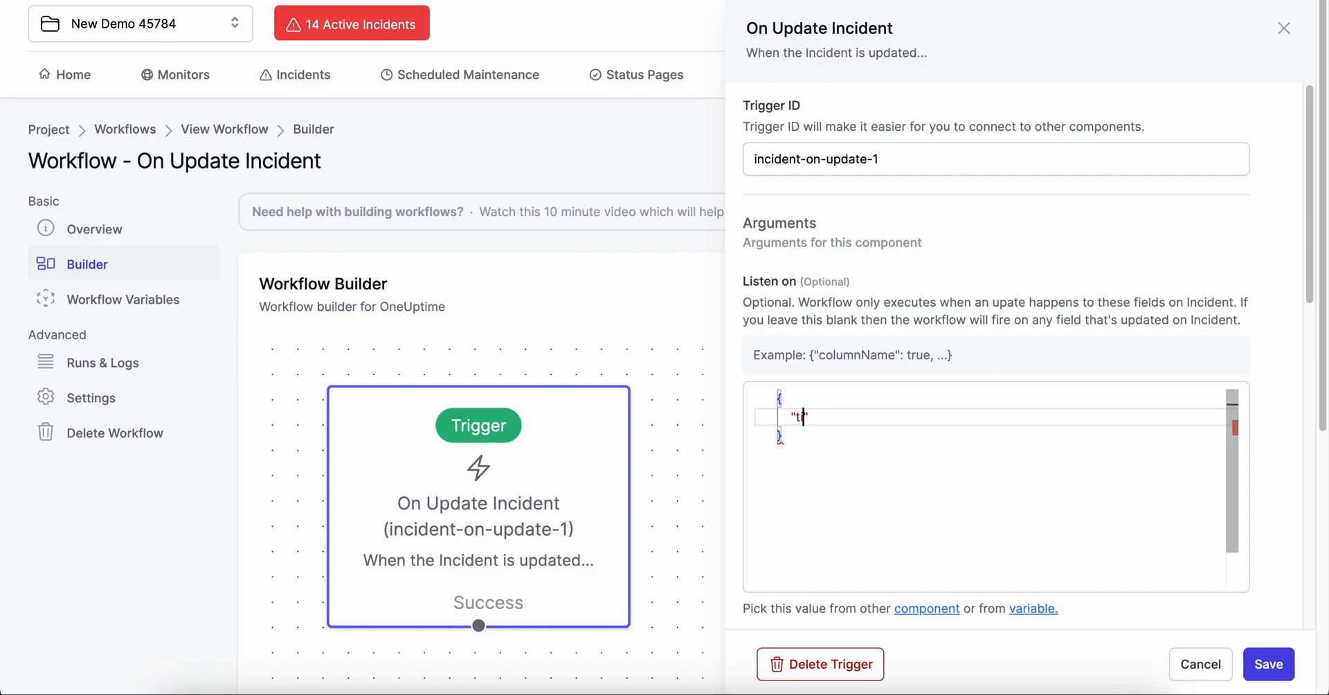
key("BackSpace")
type("title\": true")
left_click(1268, 665)
left_click_drag(753, 474, 901, 496)
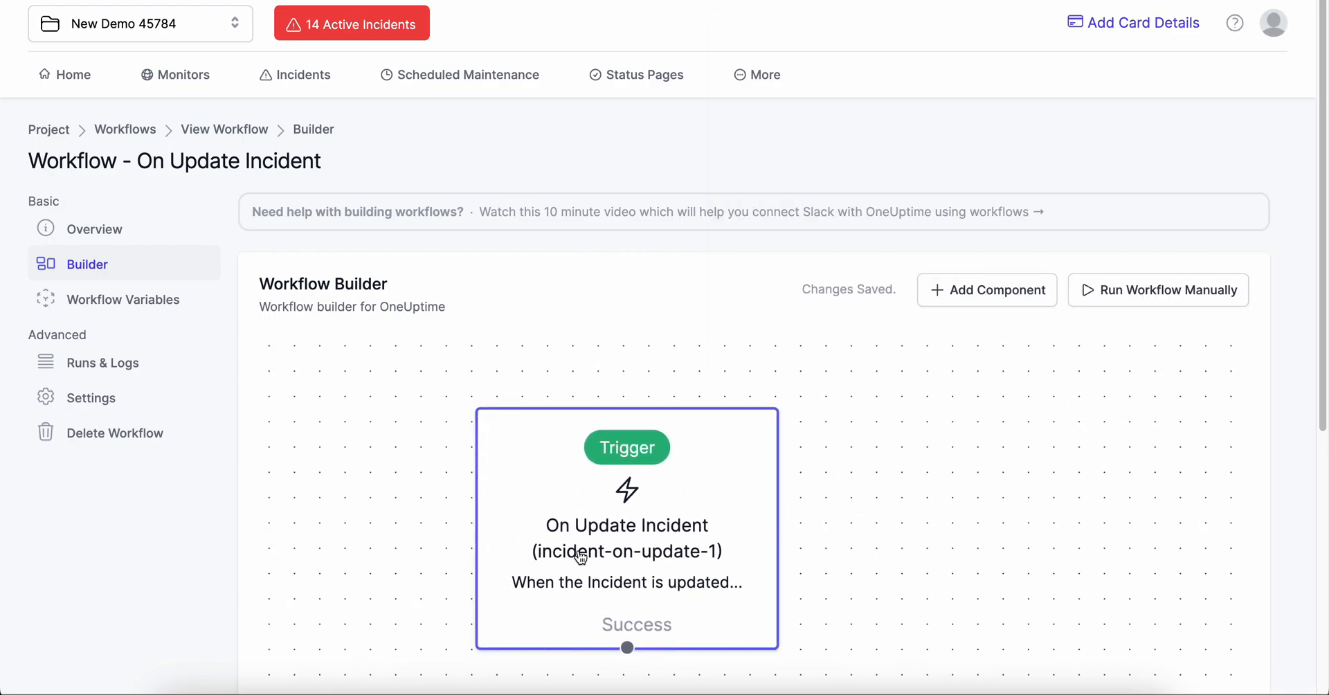
Open Temp Incident, append "sfgsfgfdg" to its description and save the change
left_click(299, 74)
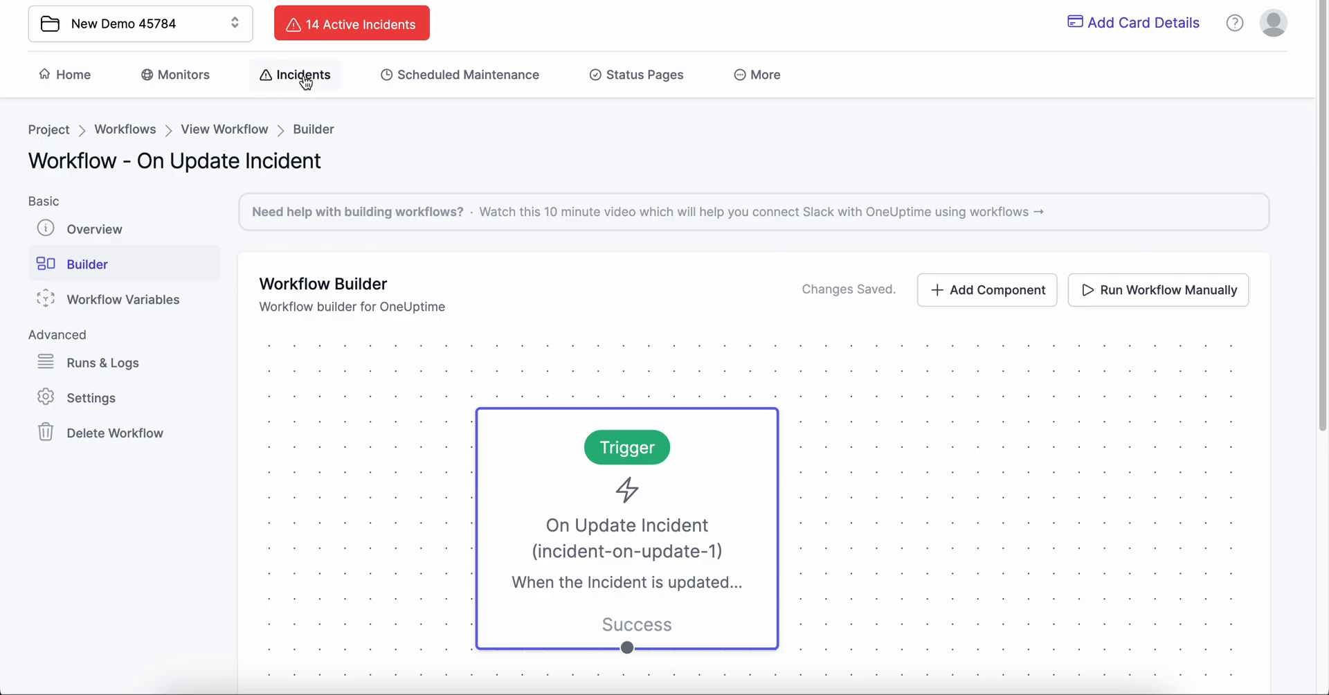
left_click(1214, 384)
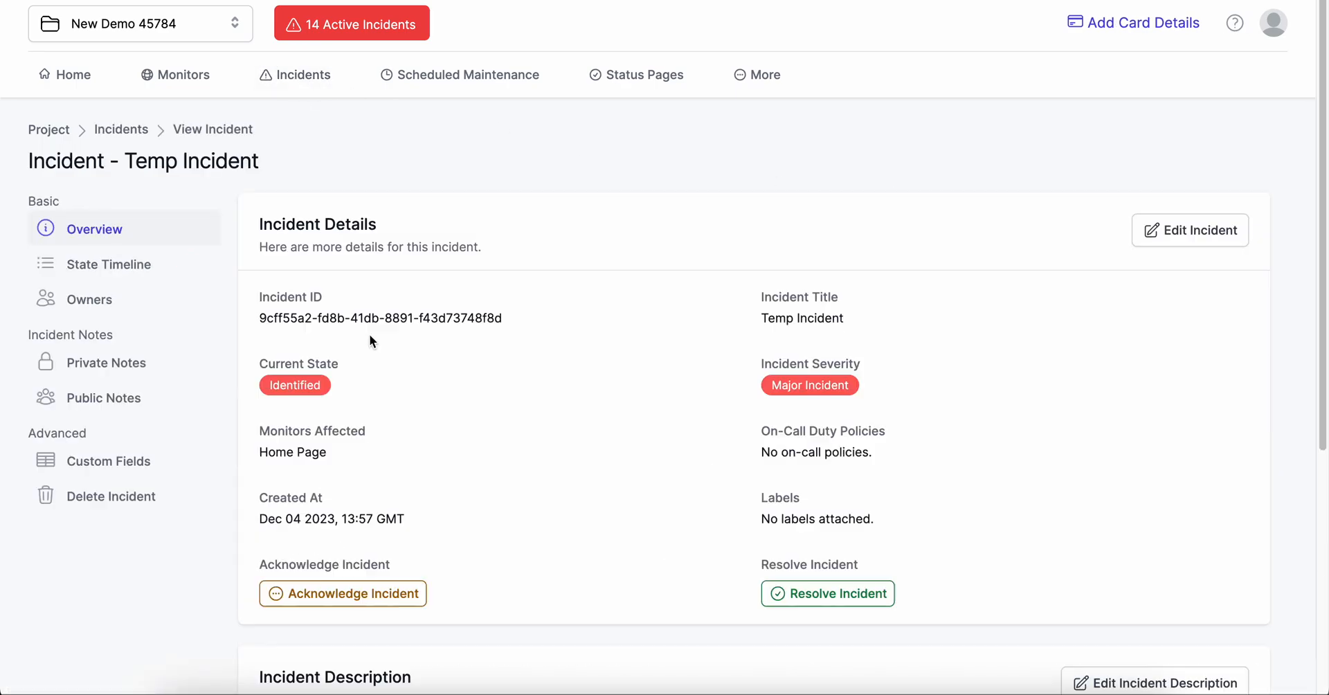
scroll(1075, 350, "down", 5)
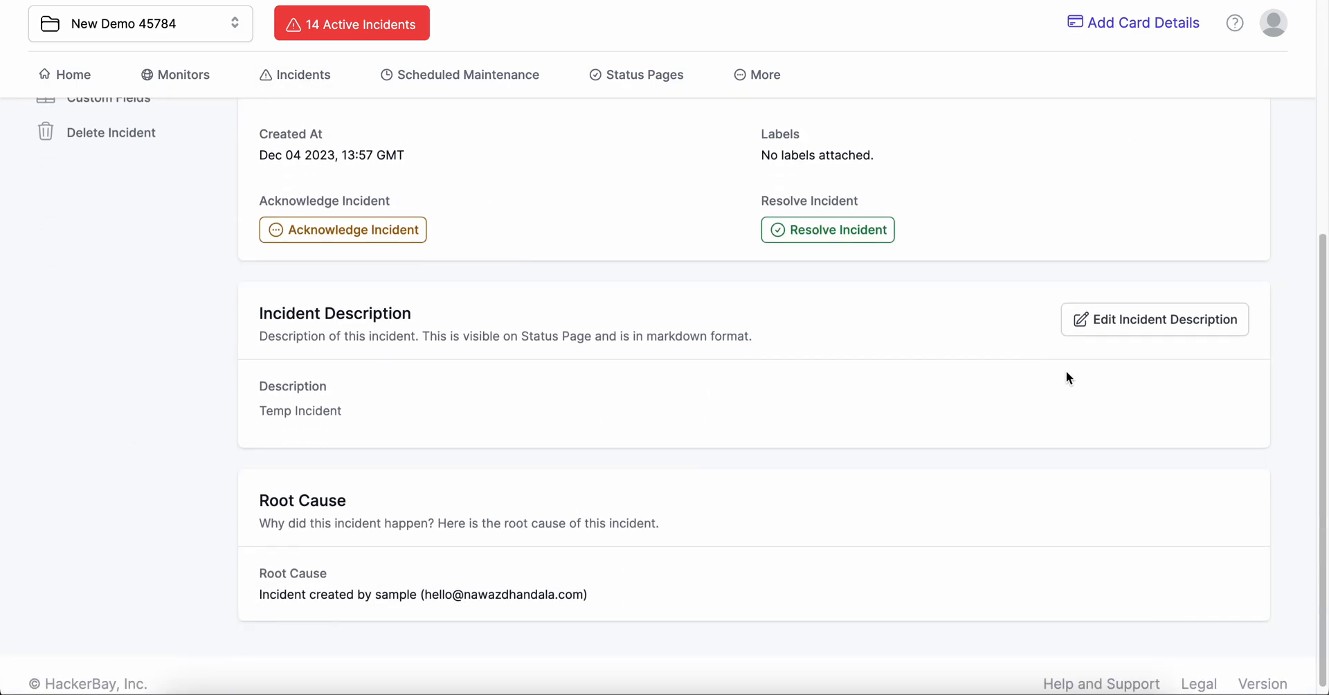
left_click(1159, 329)
type("sfgsfgfdg")
left_click(803, 546)
Open the workflow run logs and examine the updated fields in the second run's log
scroll(602, 304, "up", 5)
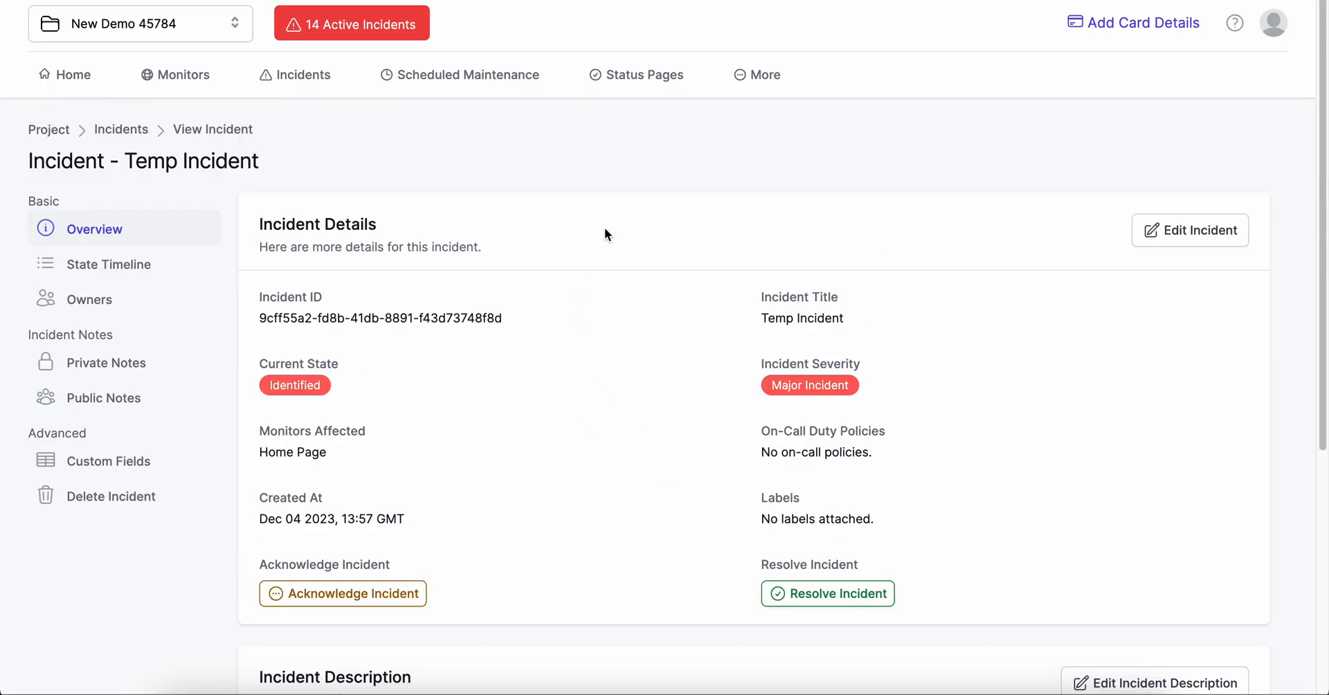
left_click(760, 92)
left_click(584, 168)
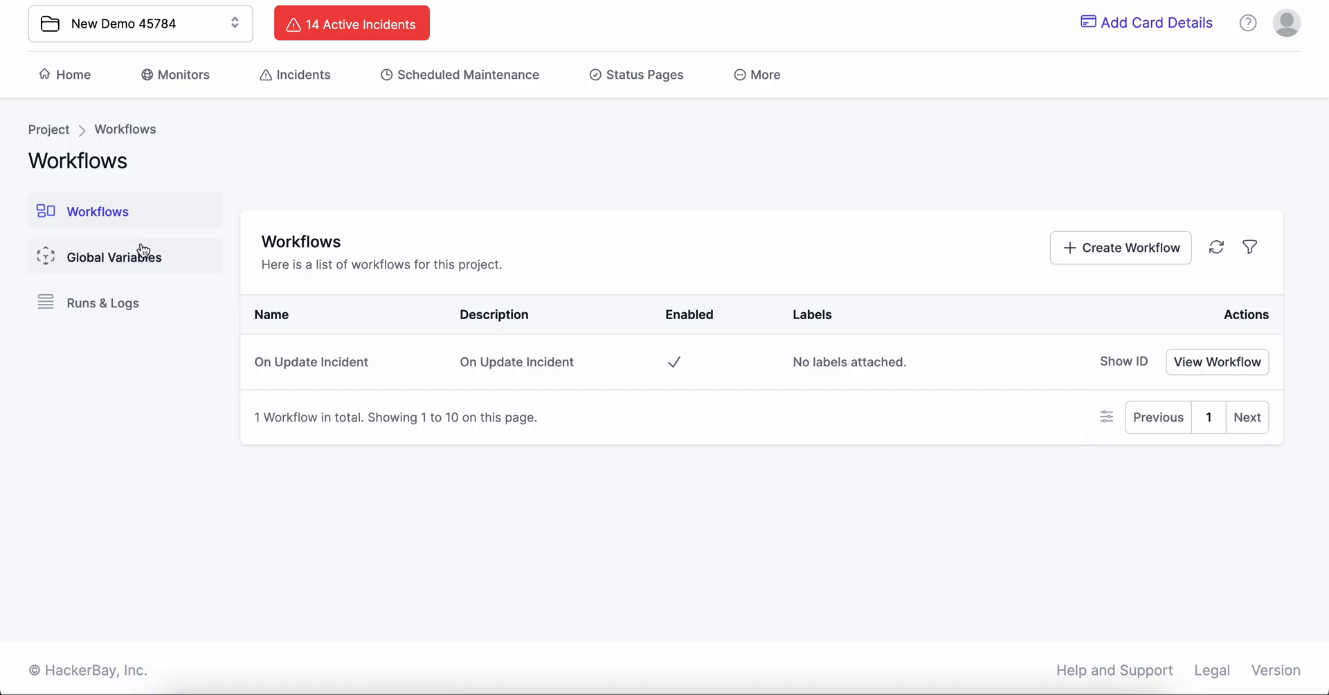
left_click(123, 304)
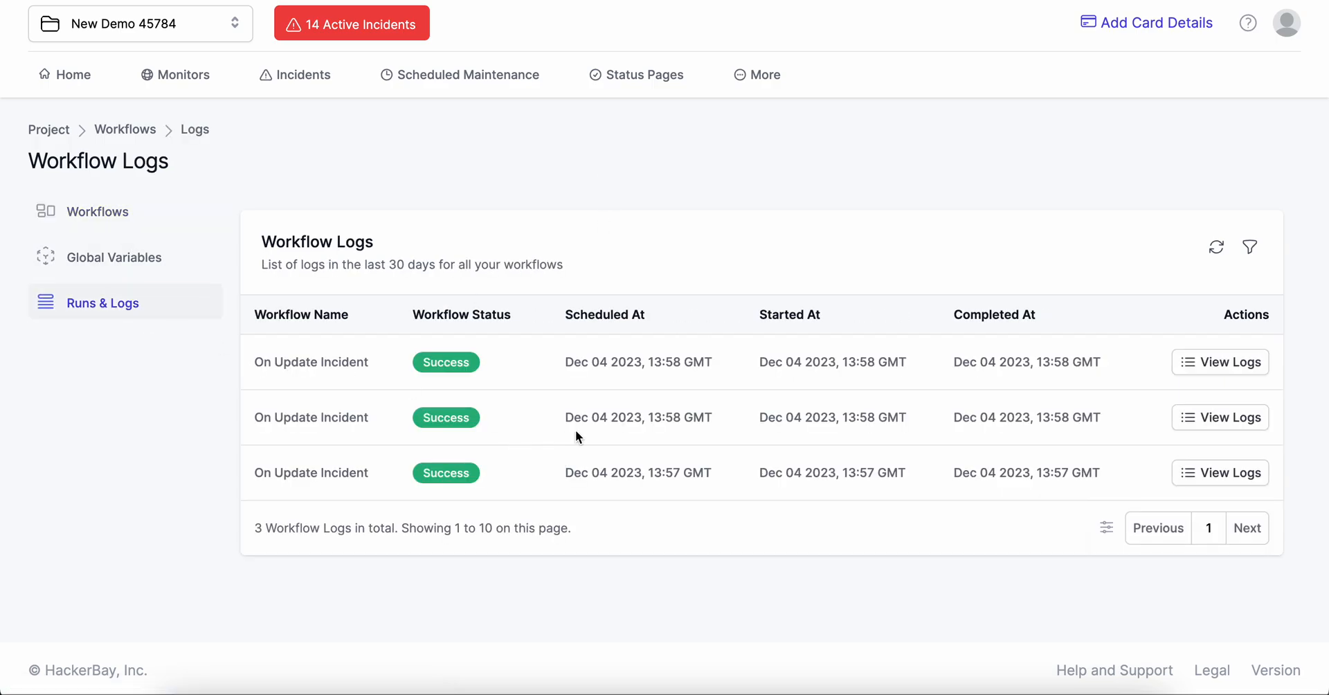
left_click_drag(553, 419, 714, 424)
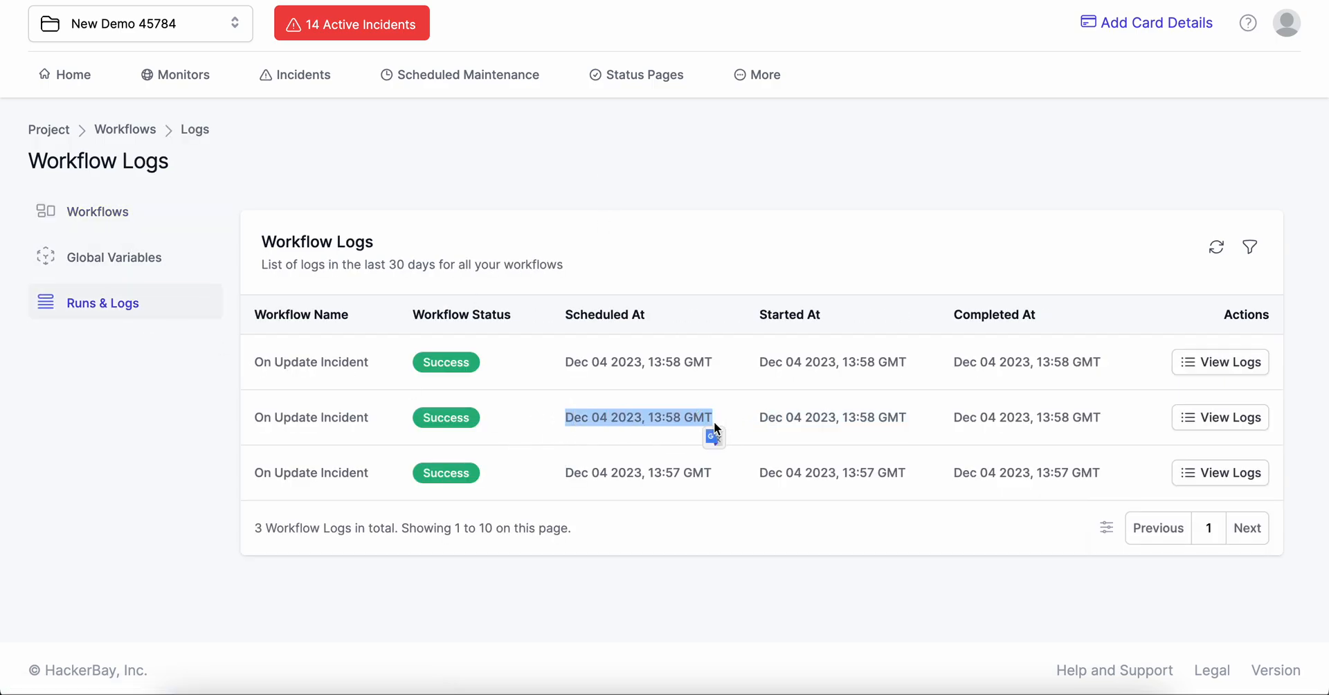
left_click(716, 412)
left_click(1186, 416)
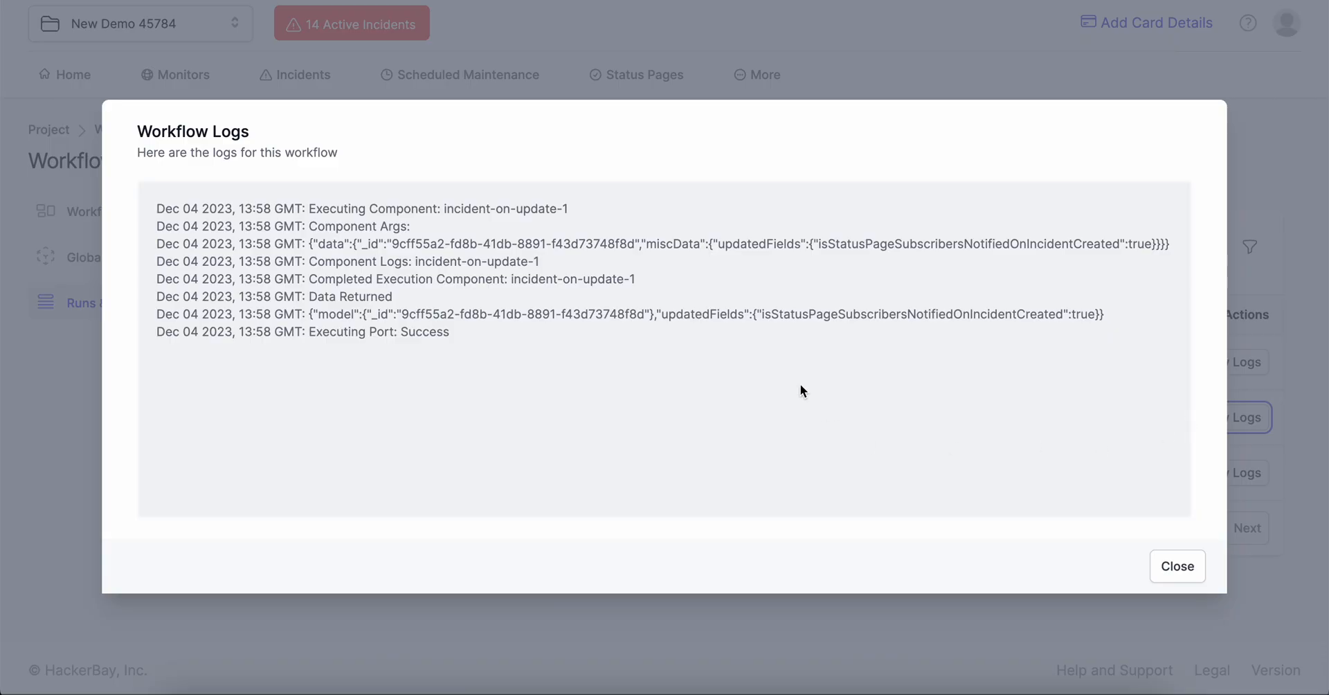
double_click(1032, 247)
double_click(1139, 244)
left_click(1166, 580)
Examine the updated fields in the newest run's log and review the list of workflow runs
left_click(1211, 371)
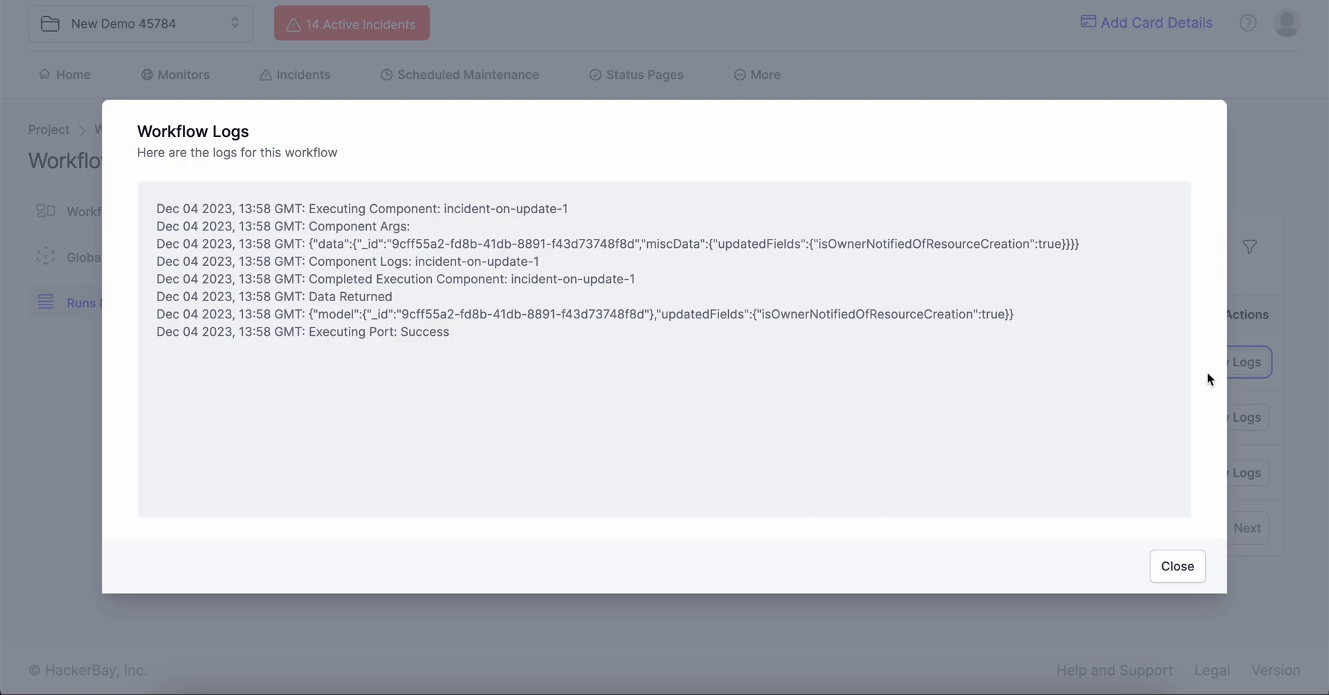
left_click_drag(837, 248, 1036, 243)
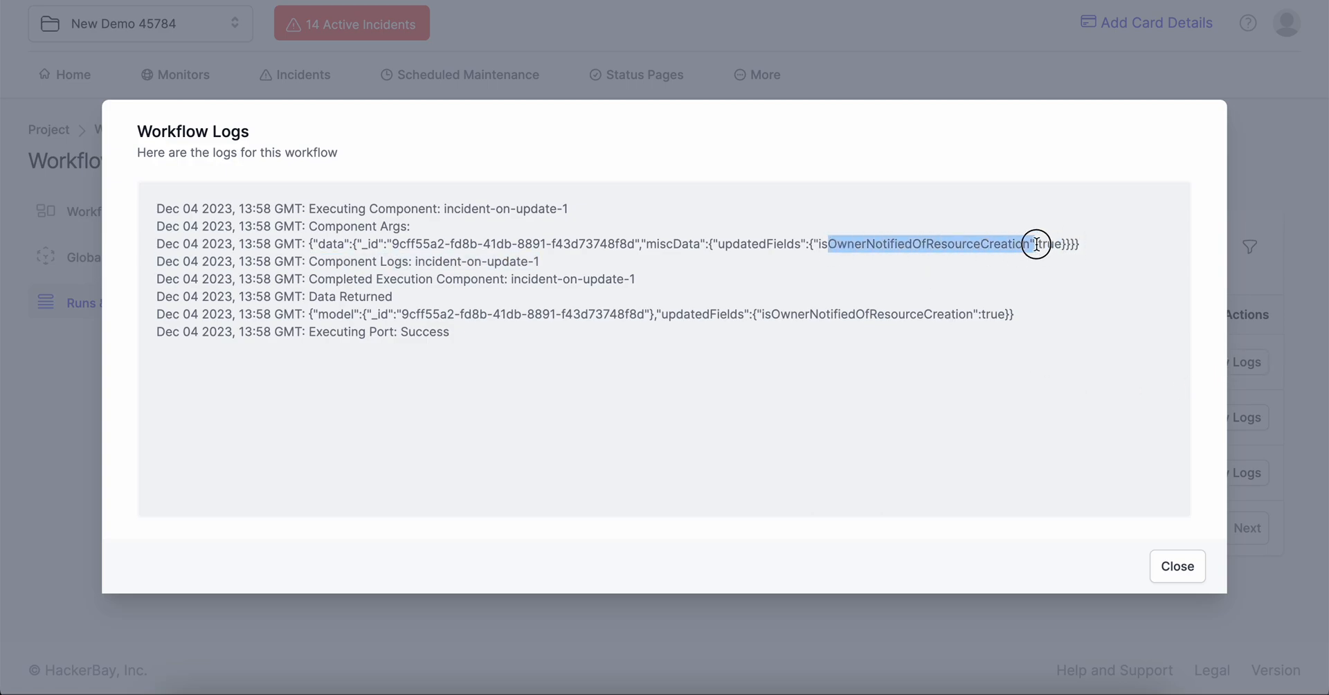
left_click(822, 280)
left_click(1164, 565)
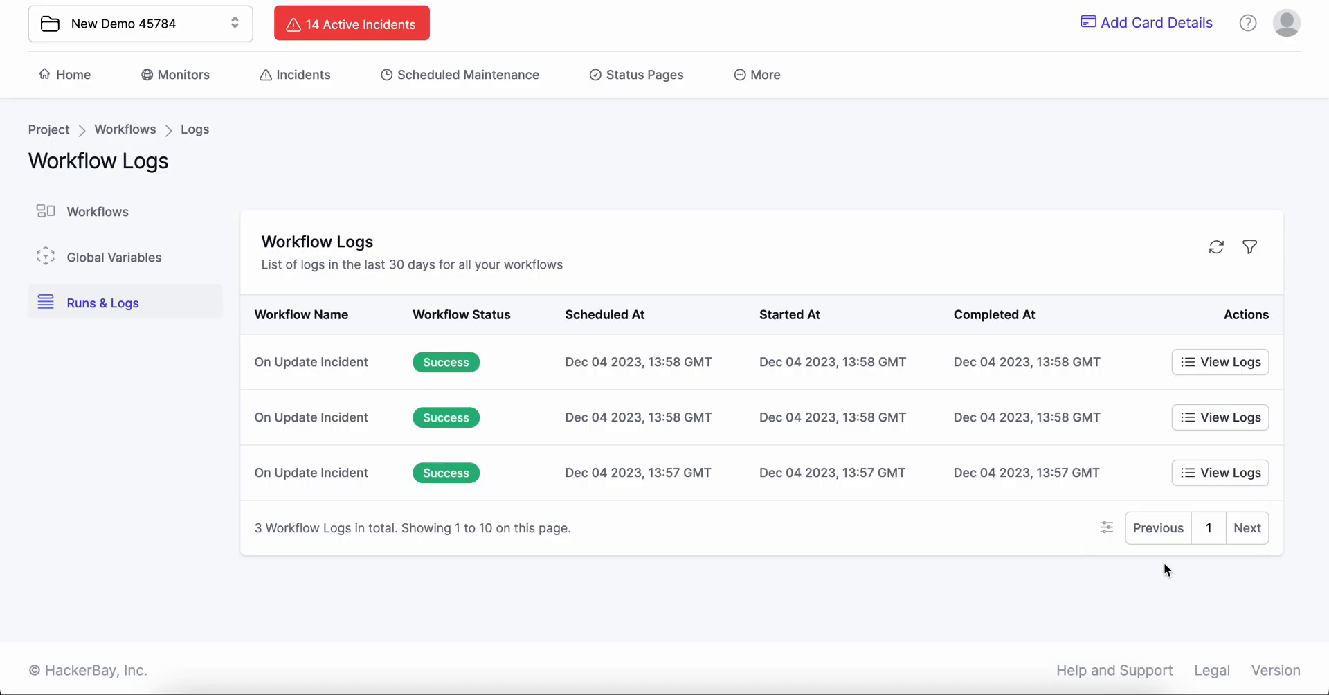
left_click_drag(479, 476, 250, 350)
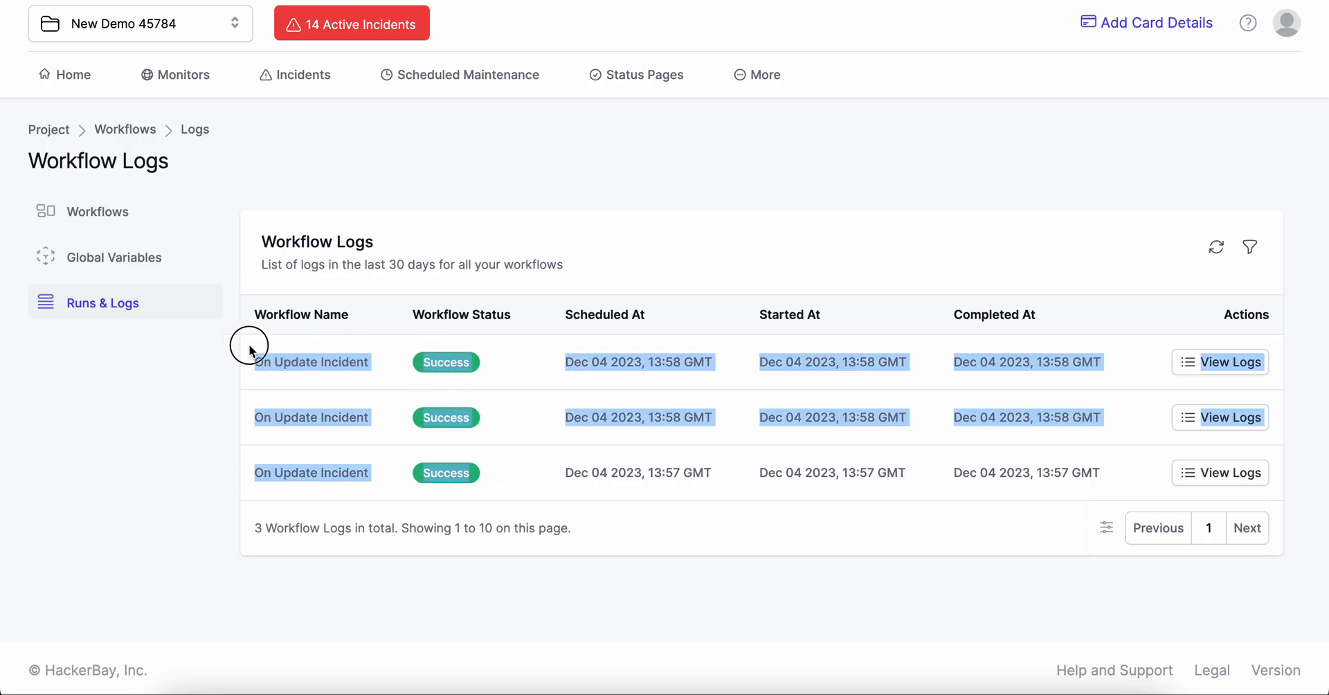
left_click(222, 393)
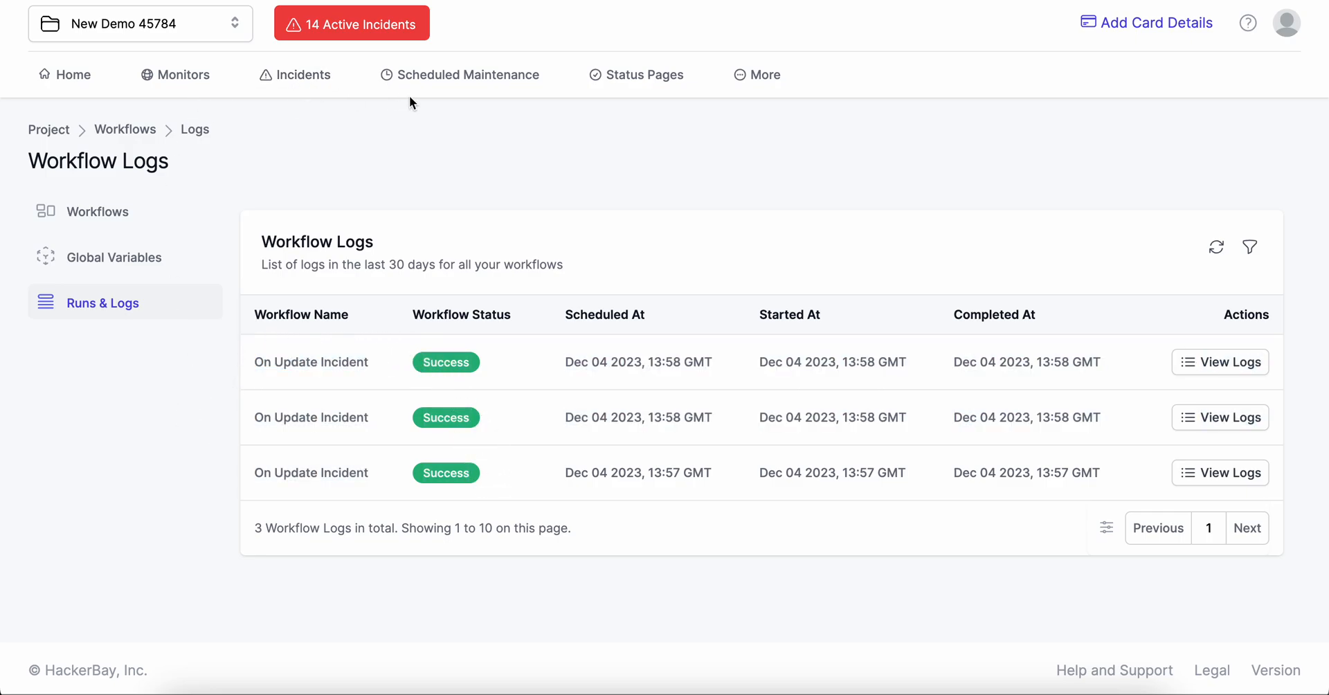
Open Temp Incident, append "sdfsffsg fgdfg" to its description and save the change
left_click(284, 82)
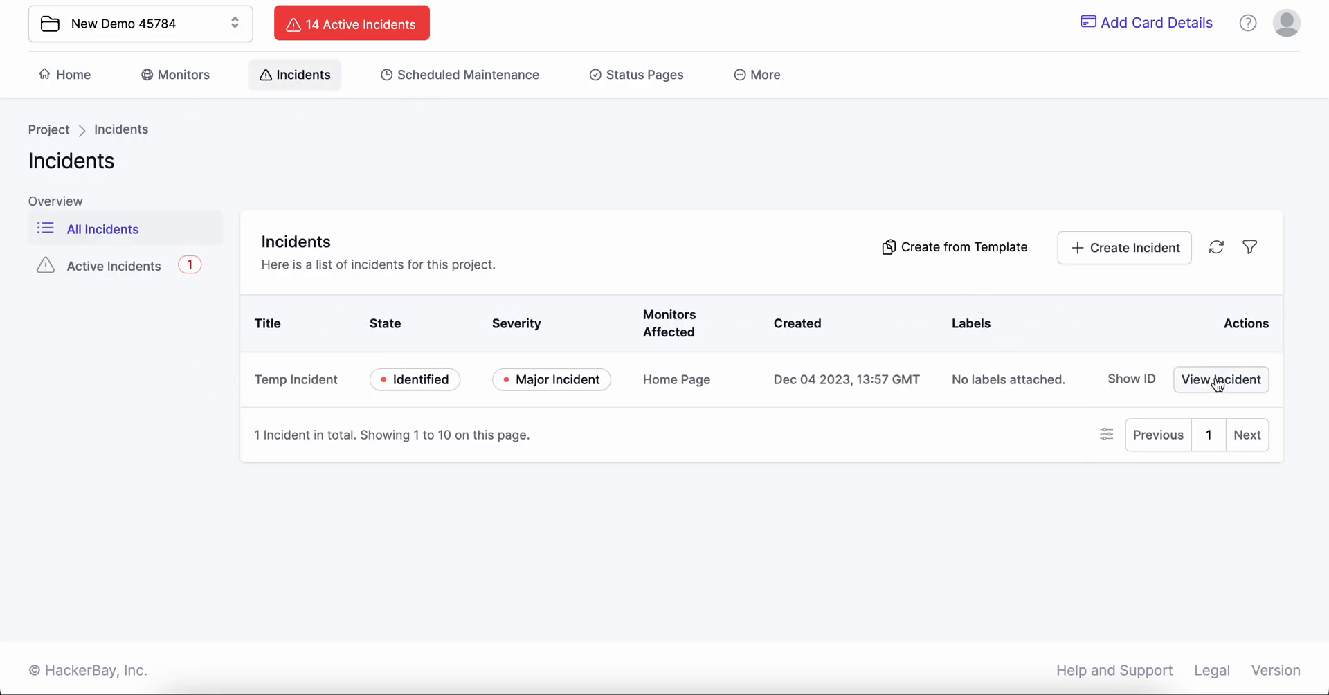
left_click(1212, 380)
scroll(1024, 438, "down", 3)
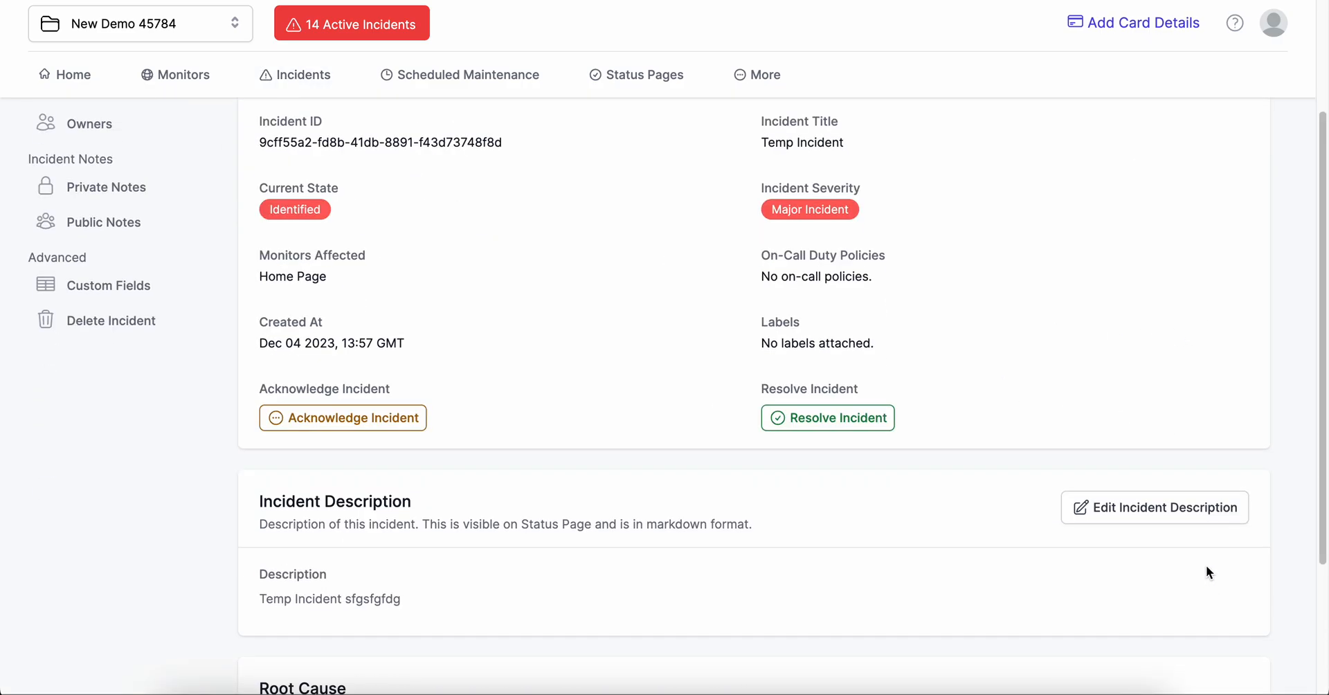
left_click(1177, 508)
left_click(708, 305)
type("sdfsffsg fgdfg")
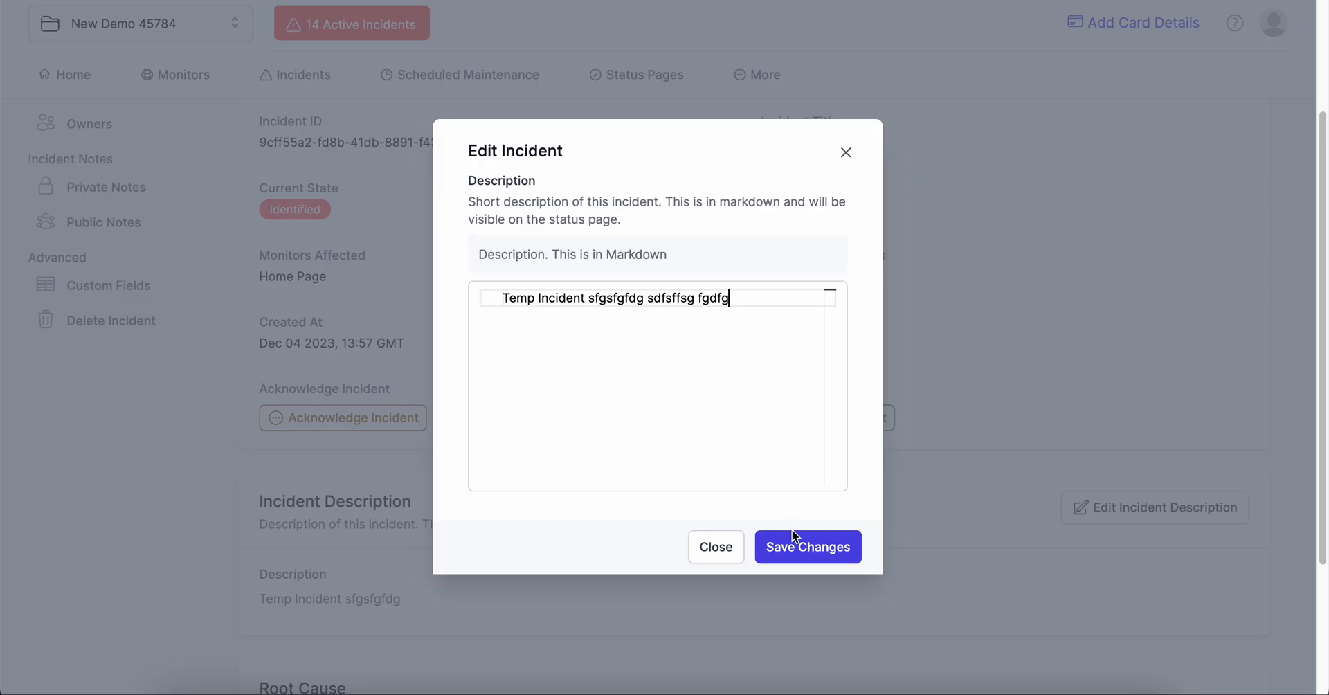
left_click(794, 538)
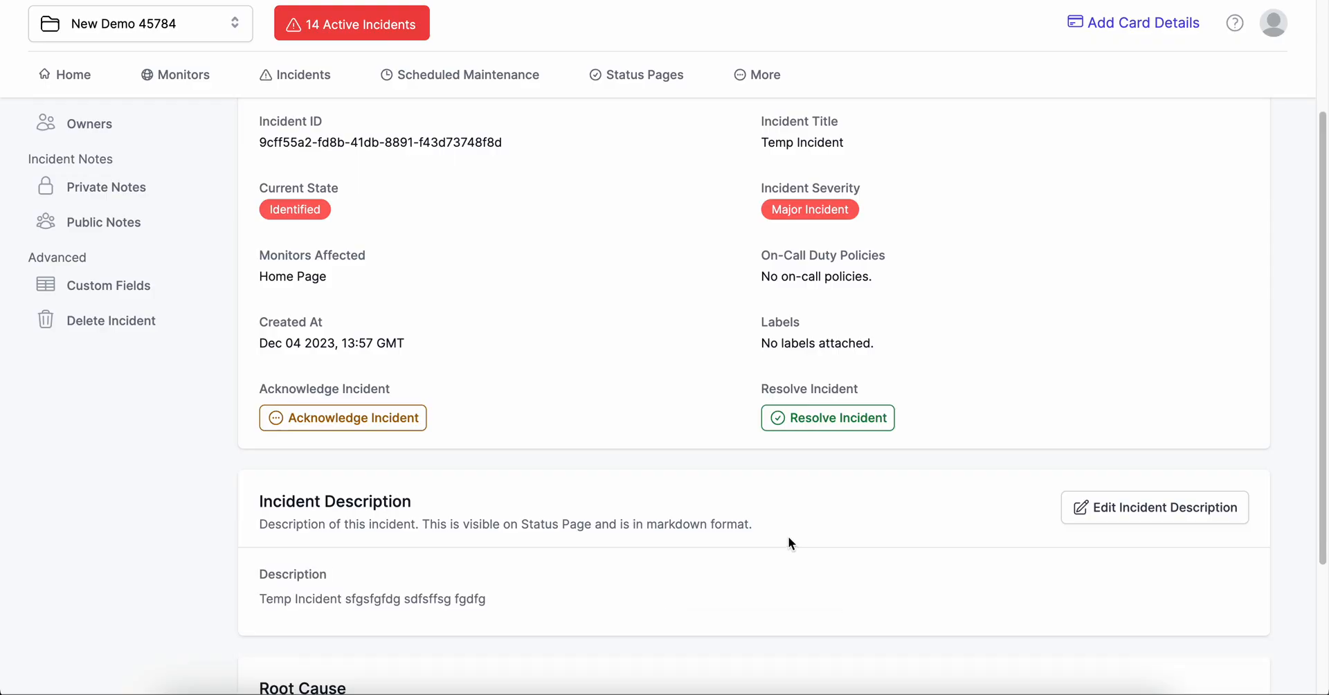
Open the workflow run logs and check whether the description edit triggered a new run
left_click(761, 74)
left_click(647, 139)
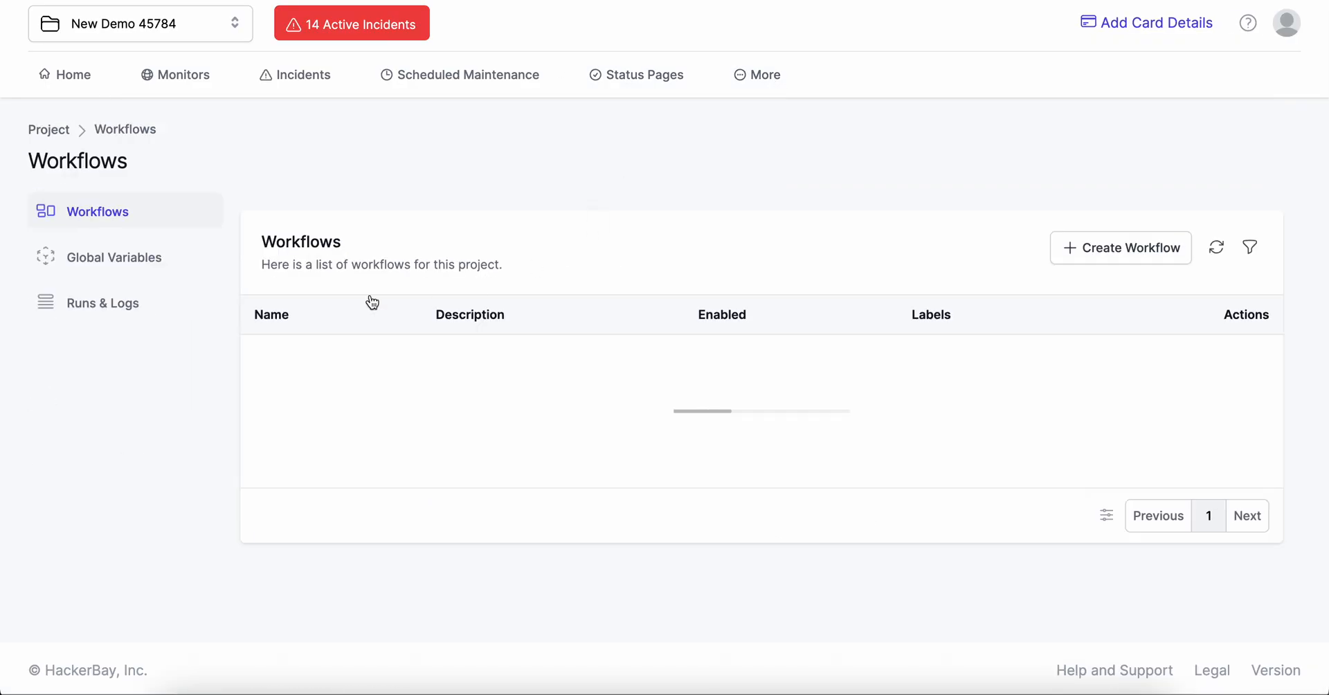
left_click(139, 303)
left_click_drag(496, 486, 251, 362)
left_click(522, 389)
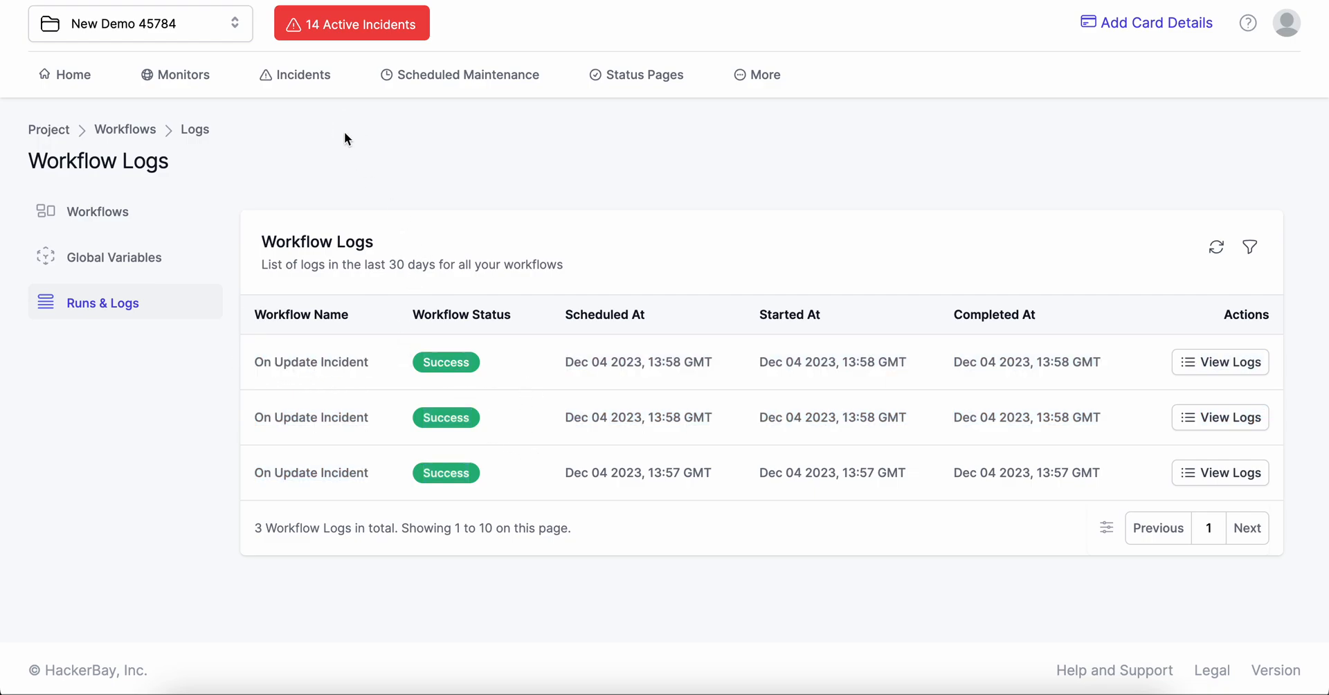
Open Temp Incident, append "sfsdfgdfg" to its title and save the changes, leaving the labels empty
left_click(314, 87)
left_click(1207, 378)
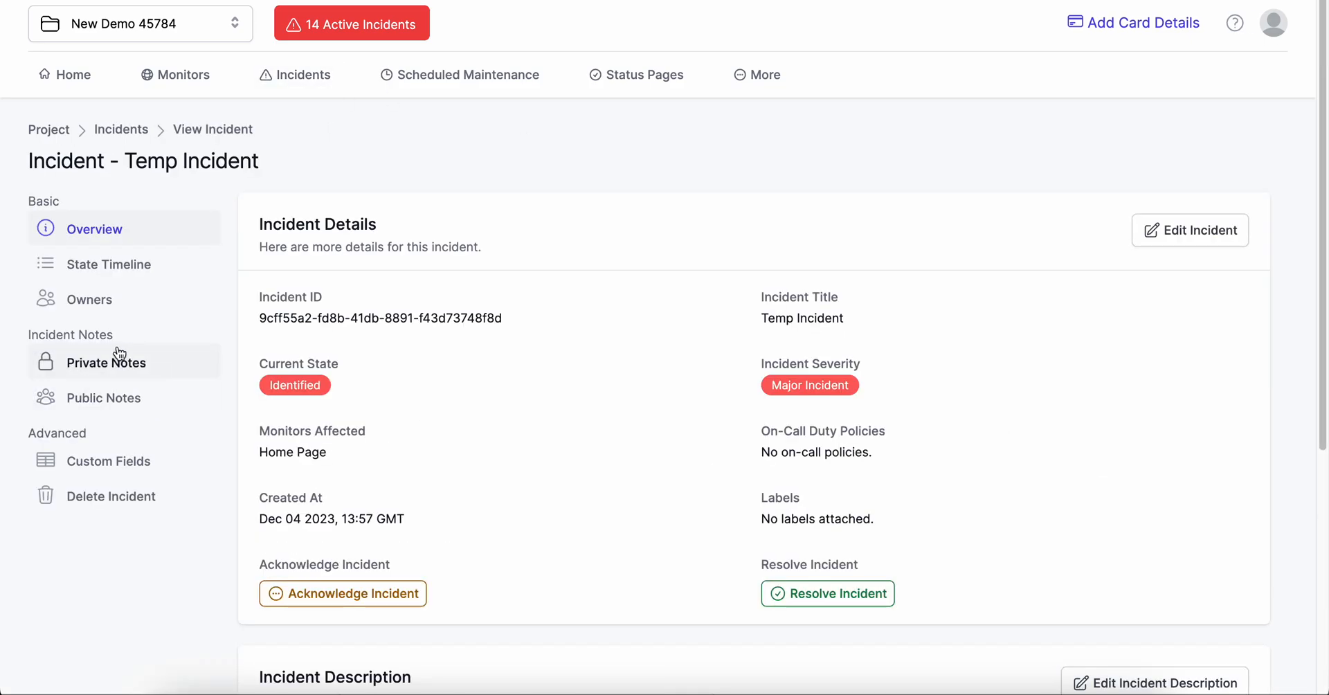
left_click(1183, 235)
type("sfsdfgdfg")
left_click(936, 483)
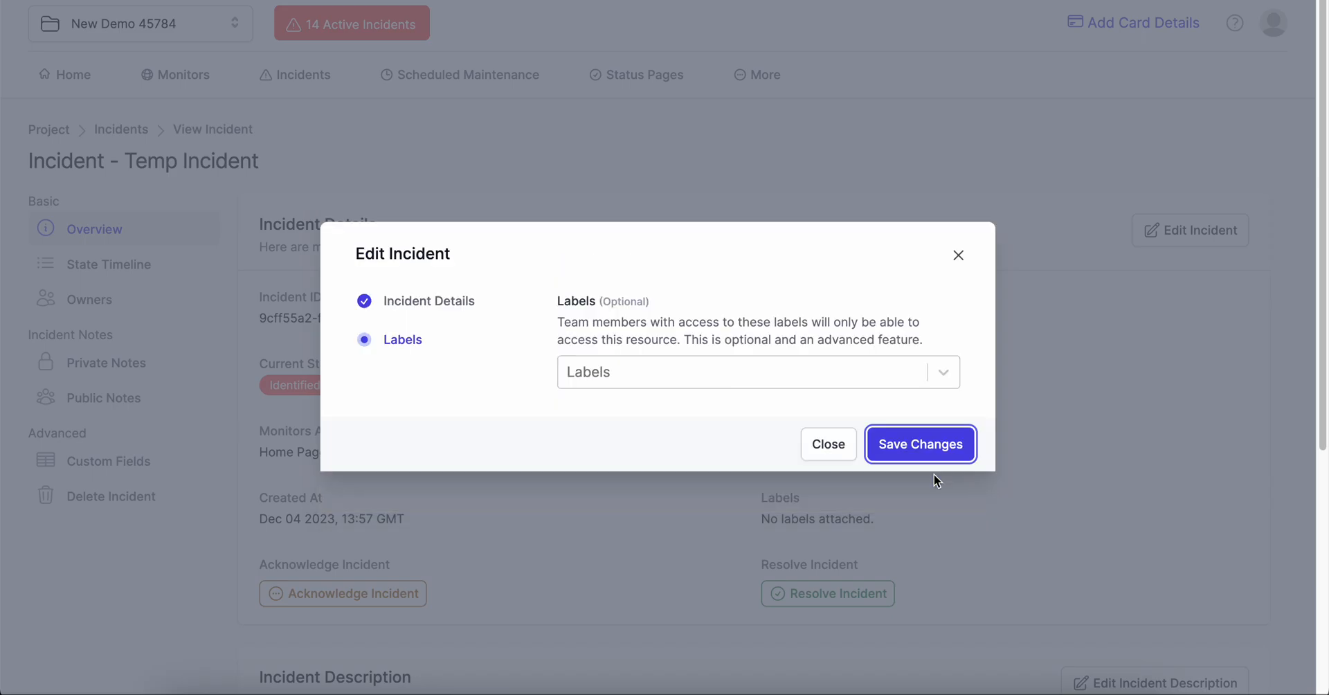
left_click(912, 445)
Return to the workflow run logs and check for a run triggered by the title edit
left_click(731, 97)
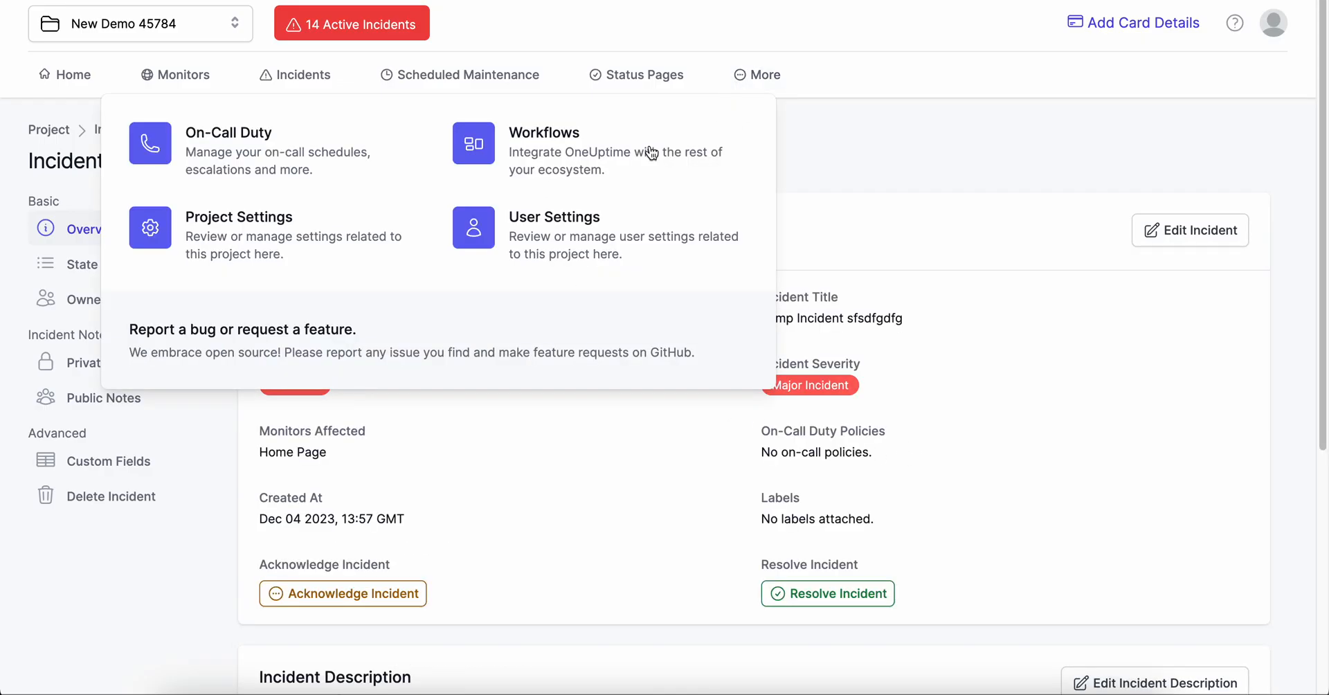
left_click(652, 147)
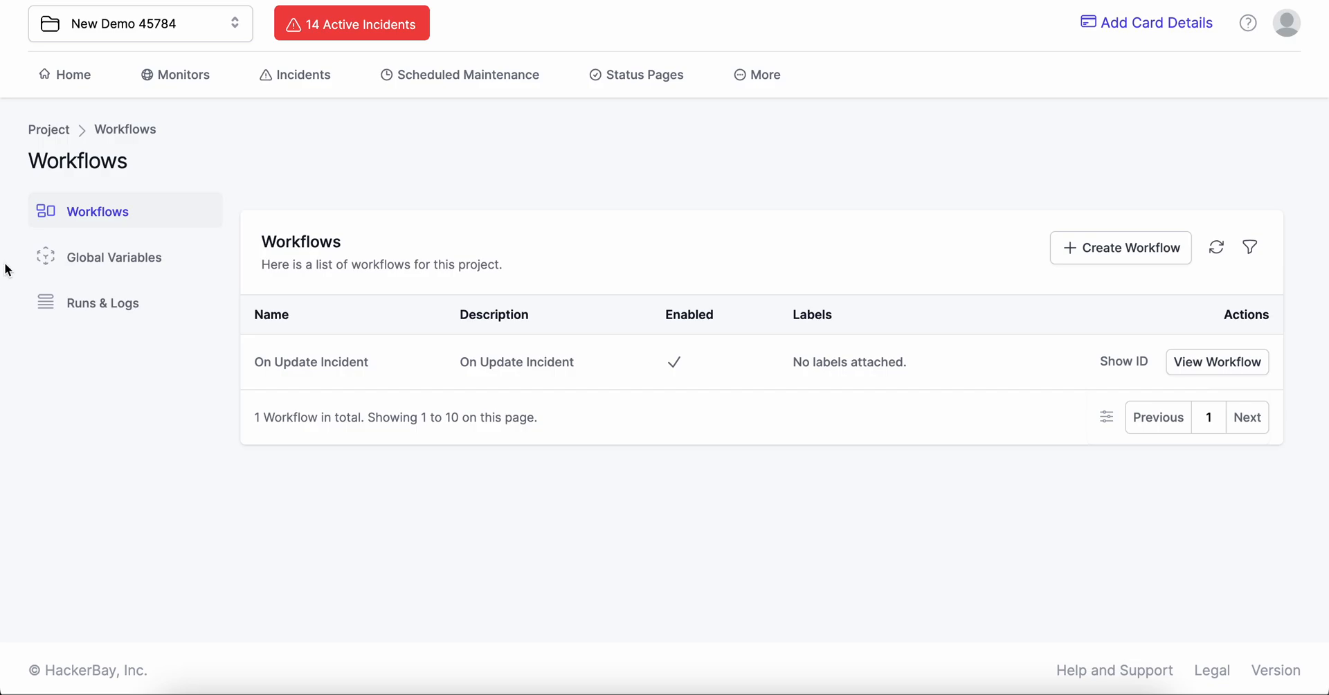
left_click(104, 302)
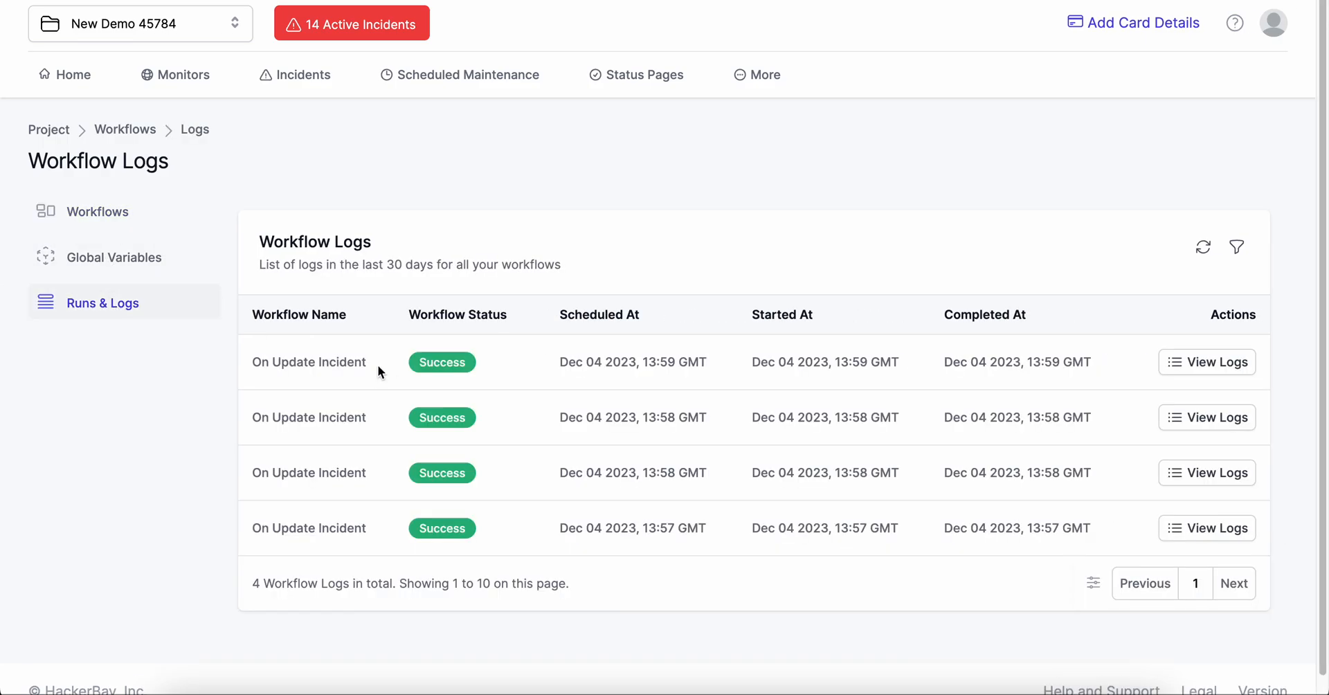
left_click_drag(378, 370, 239, 365)
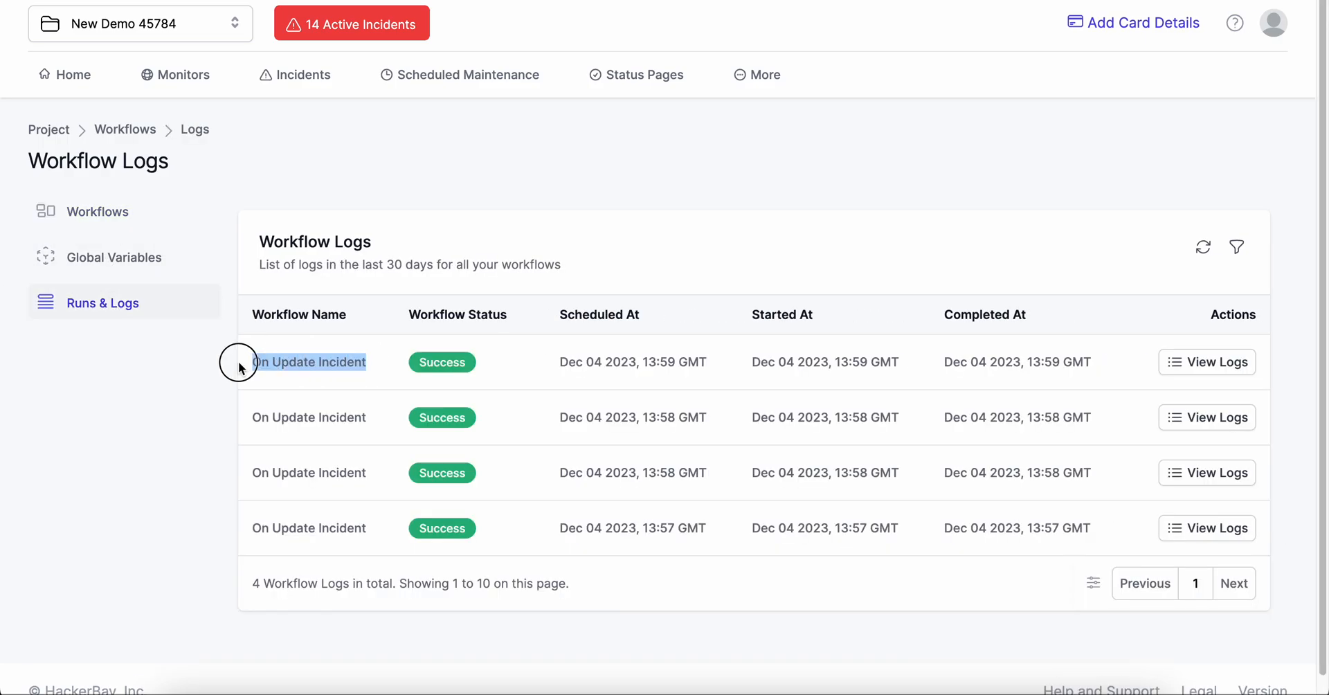
left_click(1115, 371)
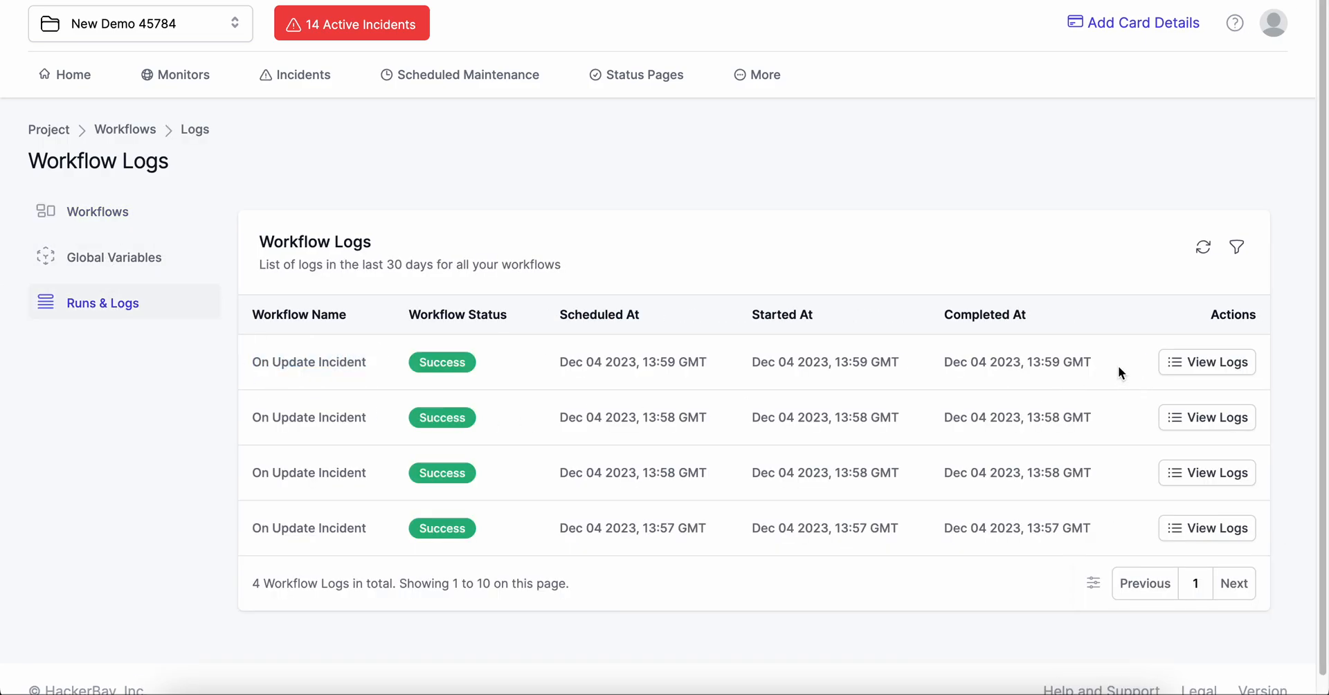
Open the On Update Incident workflow in the builder and bring up the settings of its trigger
left_click(115, 218)
left_click(1176, 361)
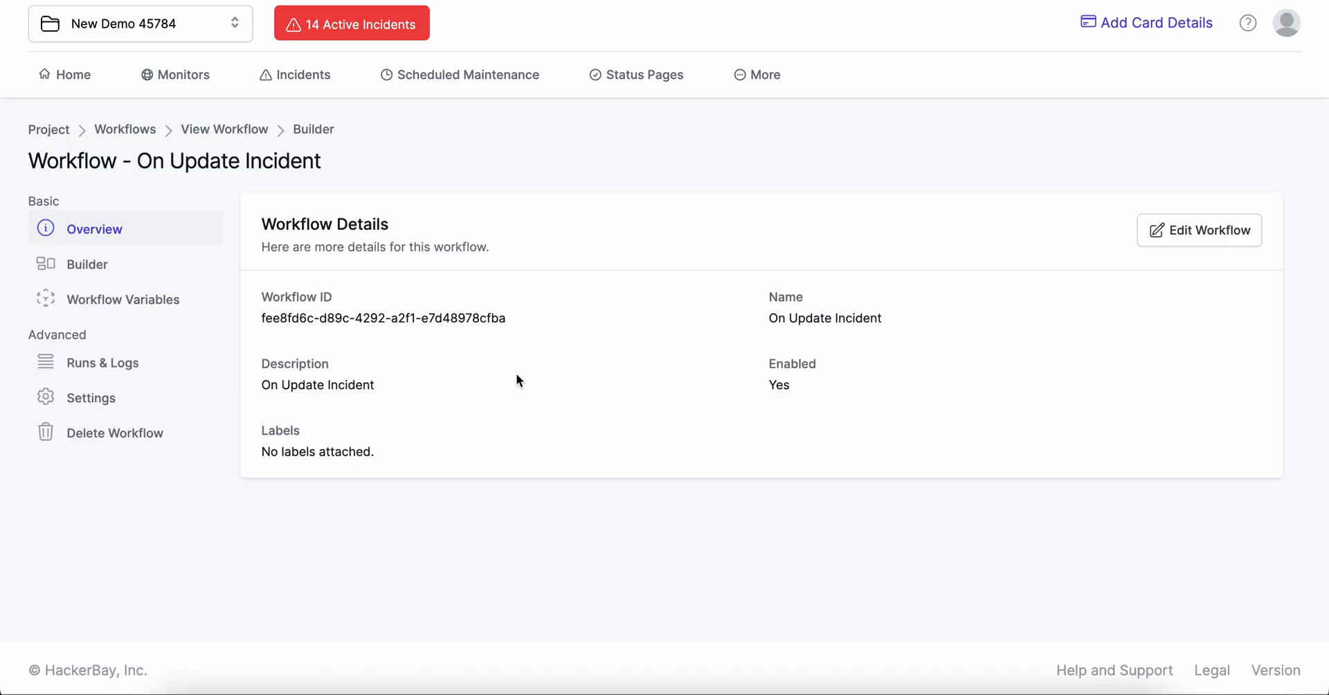
left_click(140, 276)
left_click(142, 301)
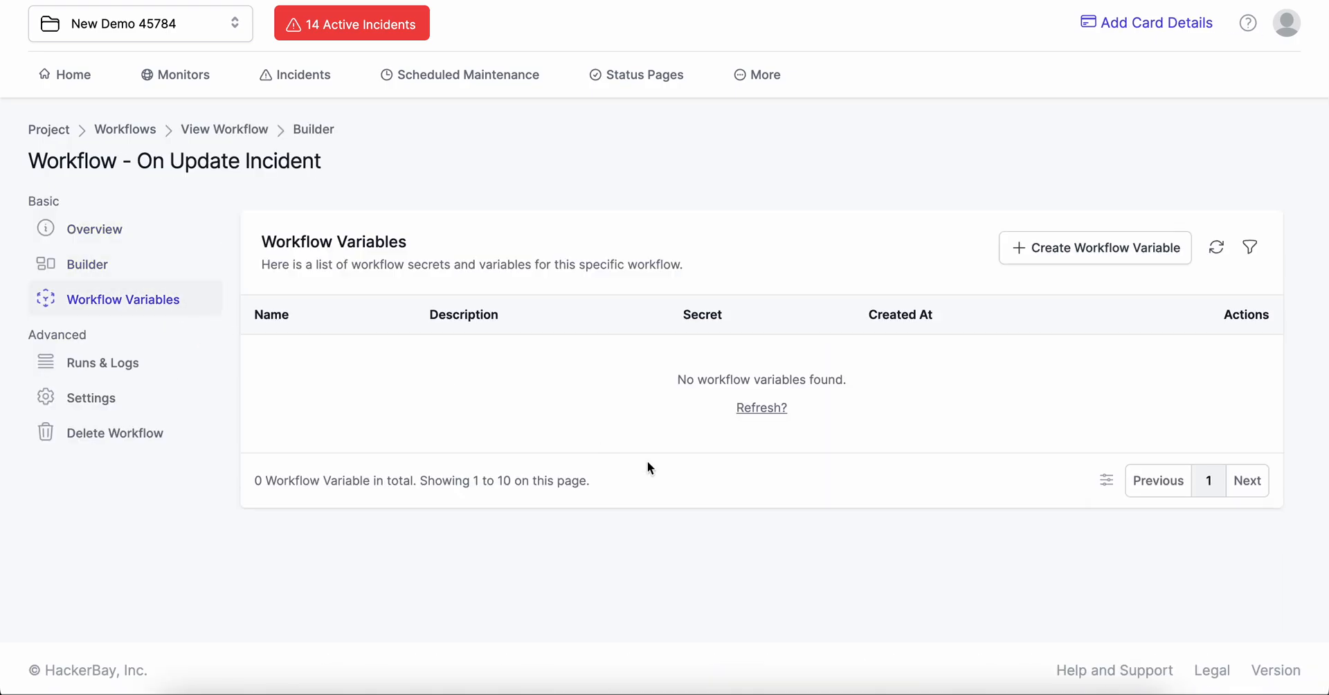
left_click(157, 269)
left_click_drag(691, 583, 559, 490)
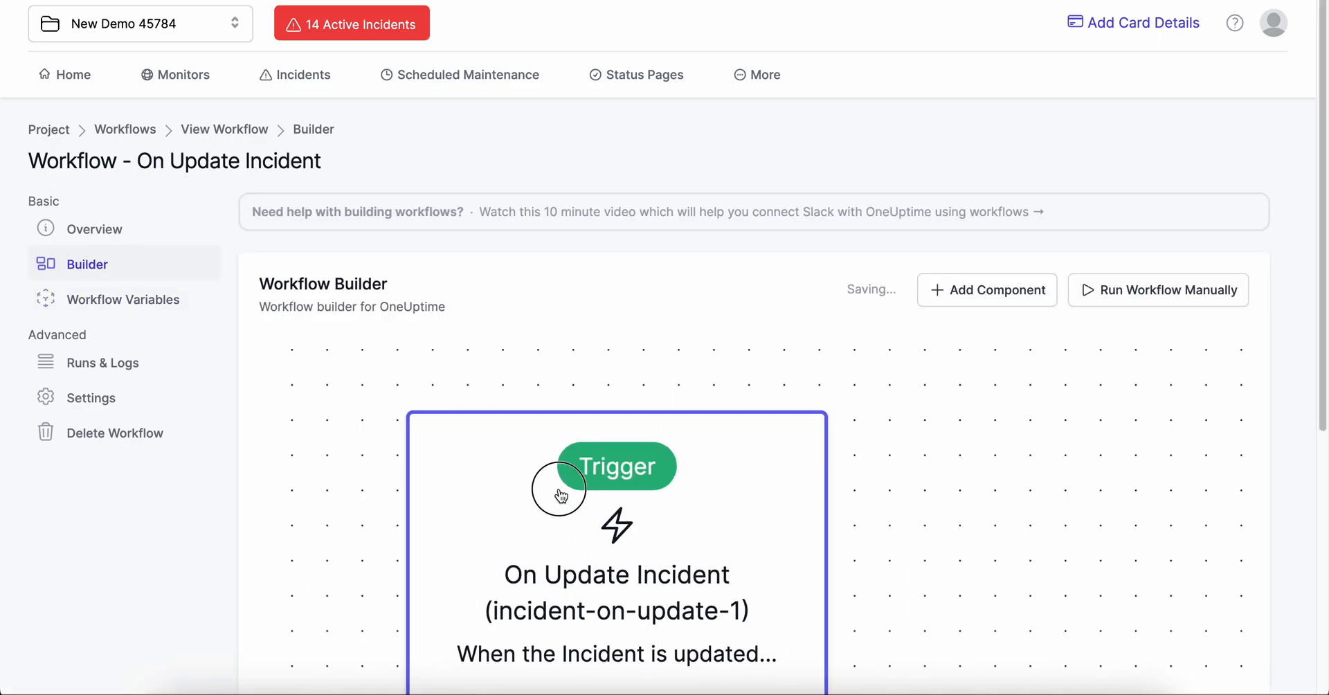
scroll(996, 536, "down", 2)
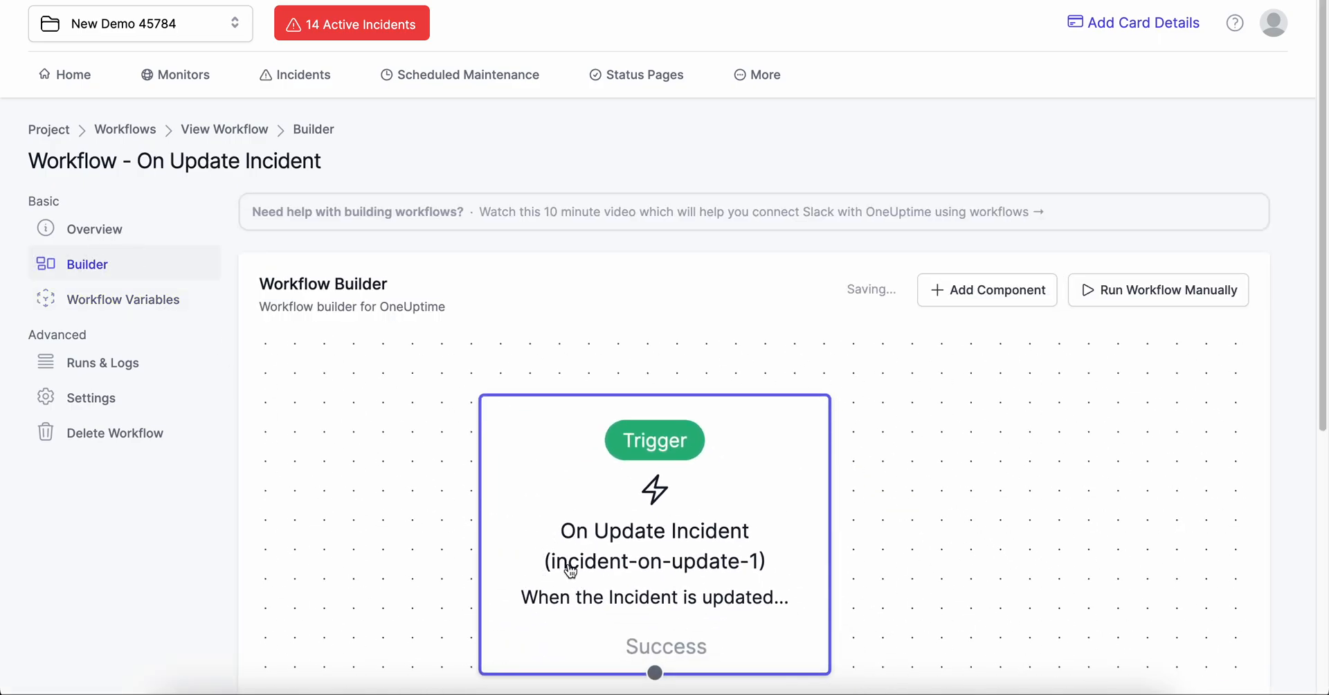
left_click(642, 550)
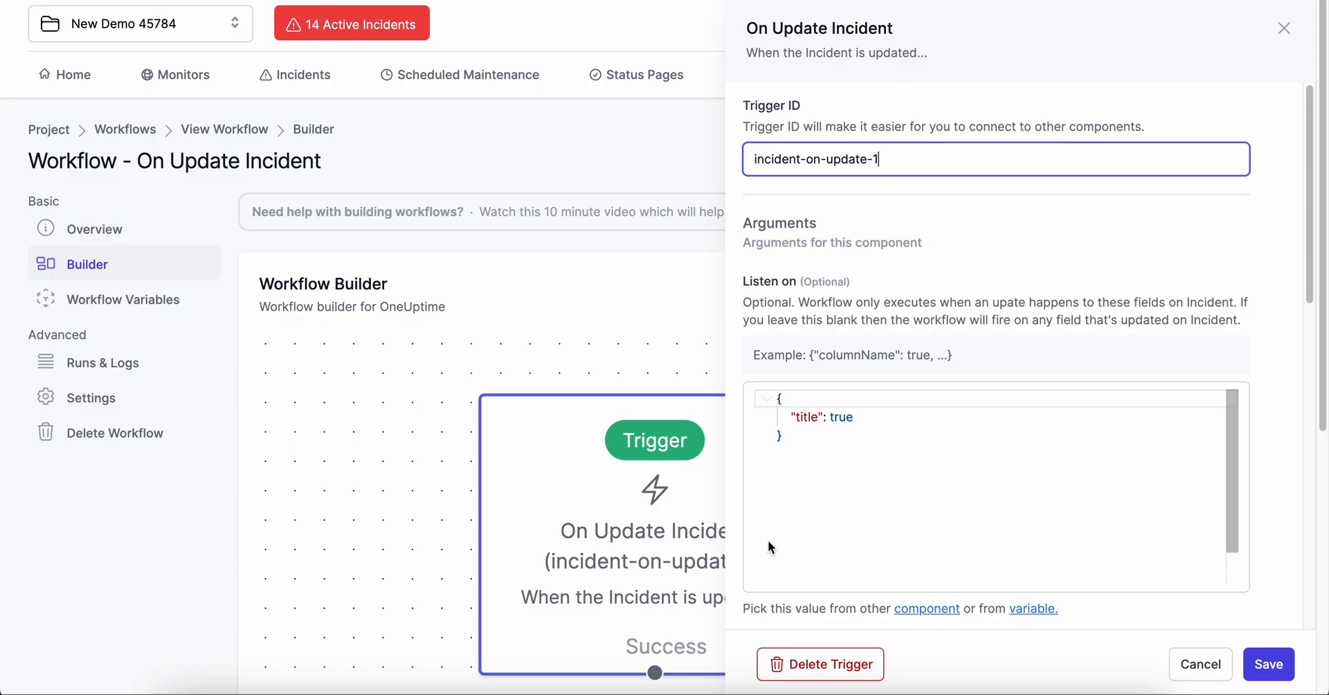
Review the JSON in the trigger's Listen on argument, including its "title" entry
left_click_drag(817, 465, 766, 410)
left_click(817, 445)
left_click_drag(817, 445, 770, 414)
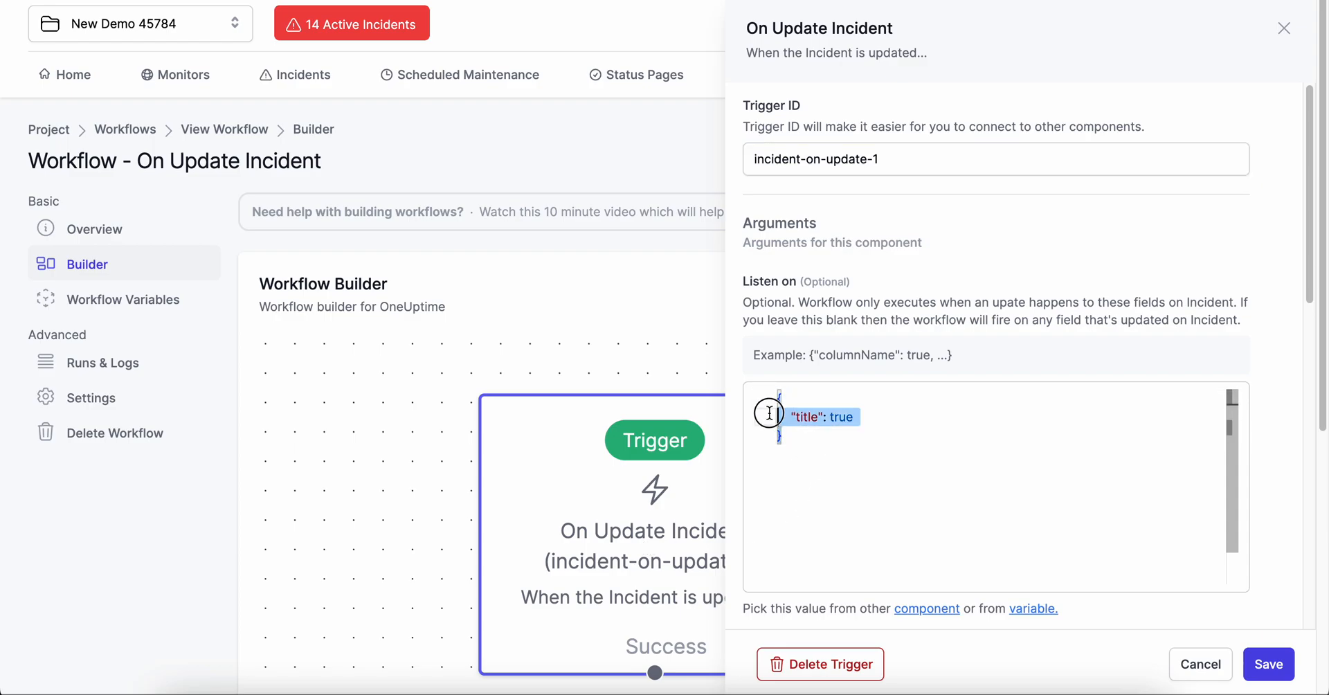
left_click(890, 452)
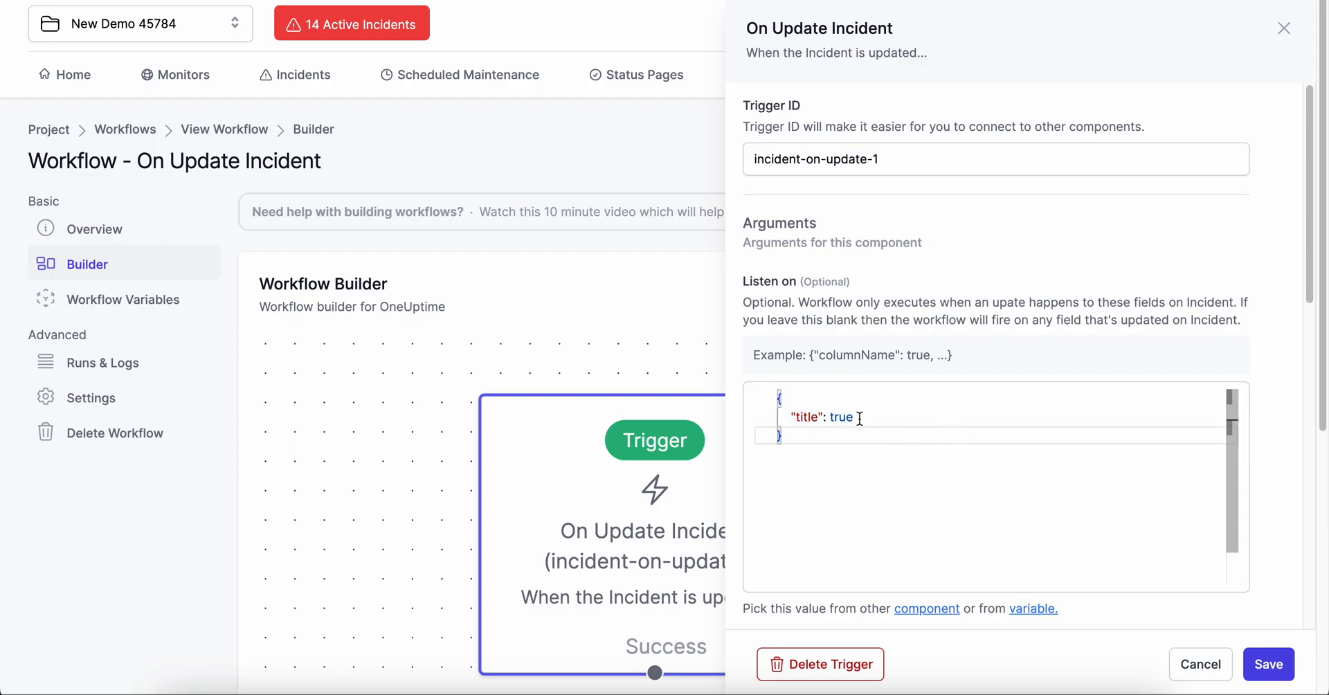
left_click_drag(790, 416, 888, 420)
left_click(893, 419)
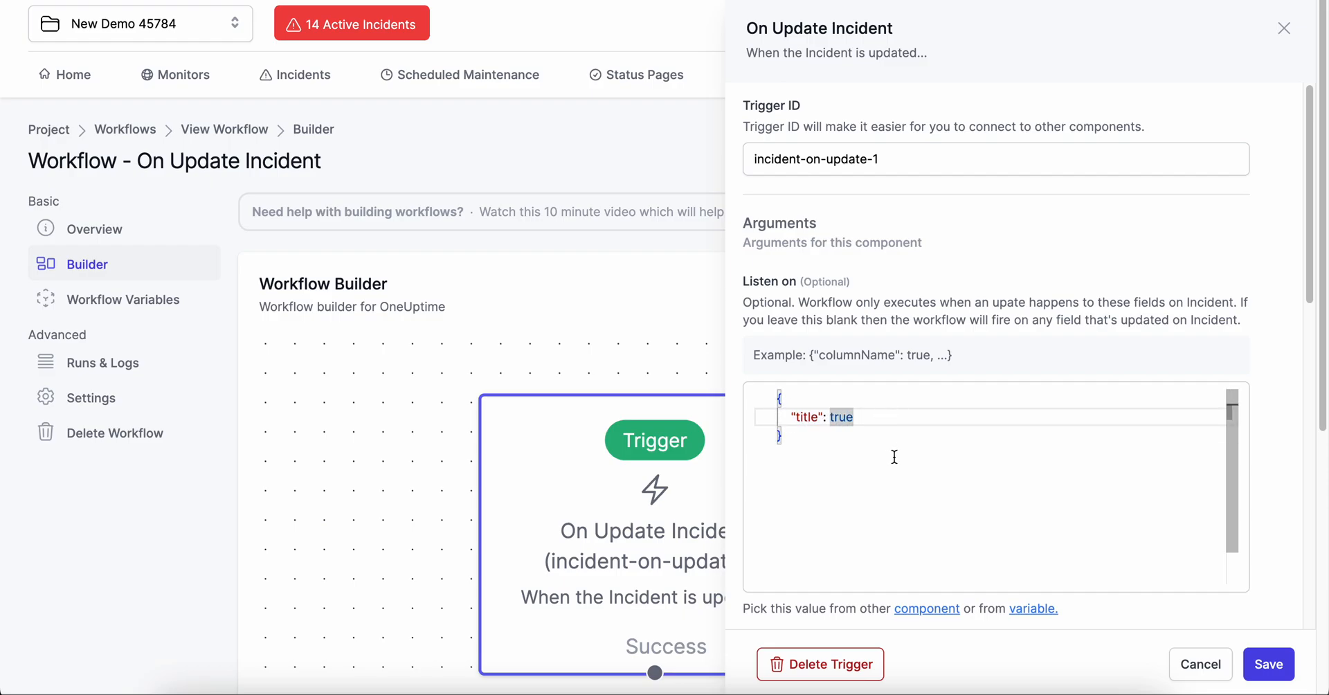